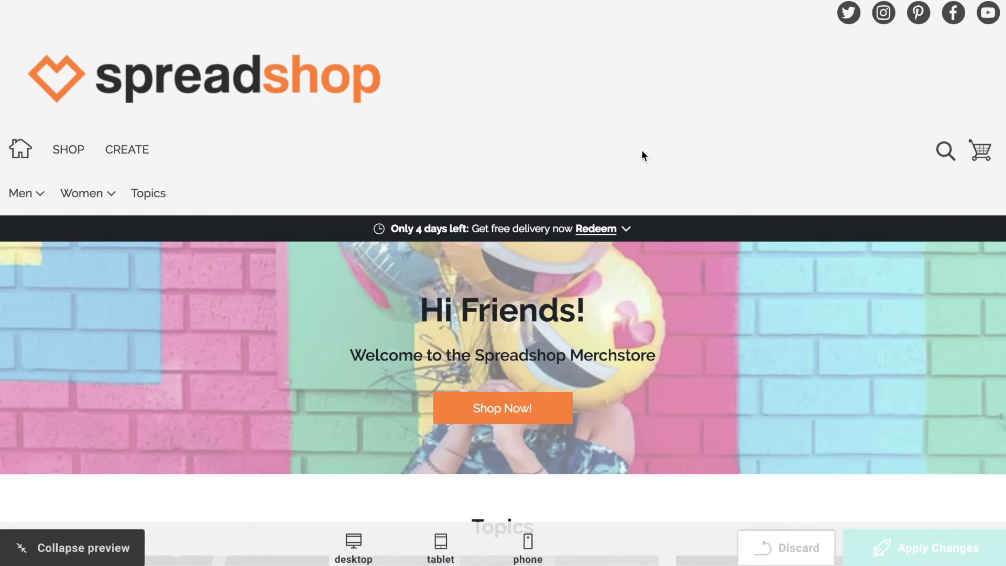
- Scroll through the shop preview to review its start page sections
{"action": "scroll", "coordinate": [644, 156], "scroll_direction": "down", "scroll_amount": 2}
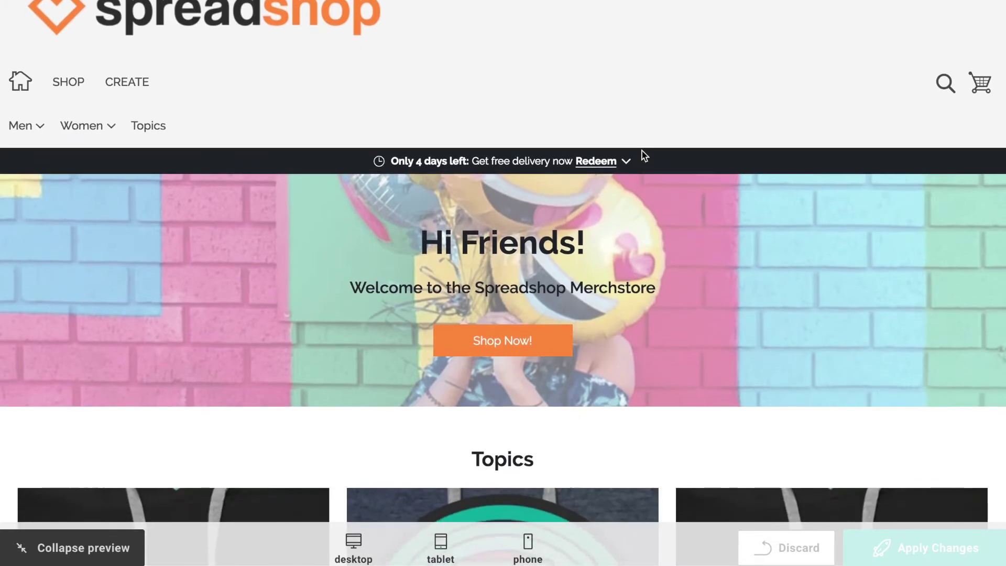
{"action": "scroll", "coordinate": [643, 152], "scroll_direction": "down", "scroll_amount": 3}
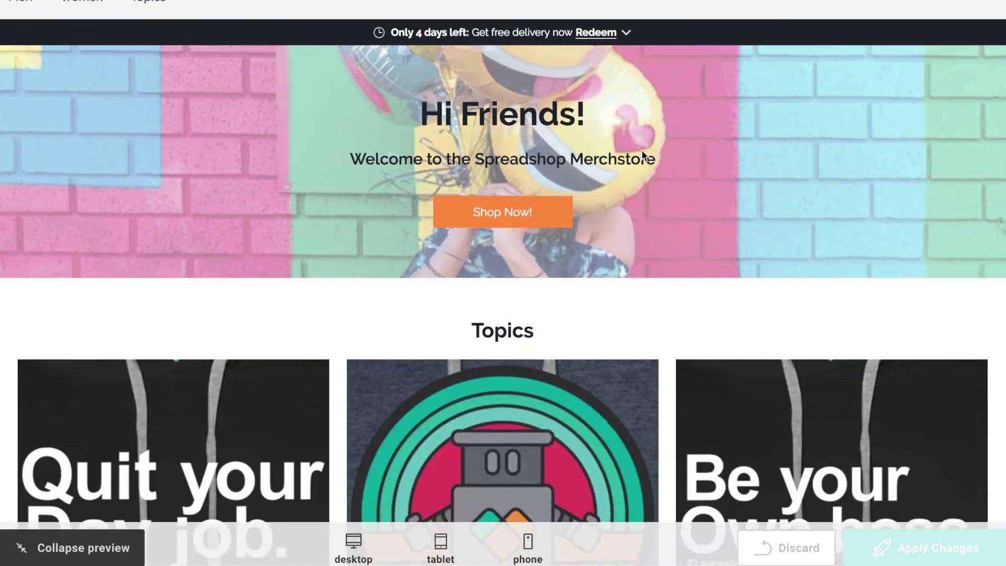
{"action": "scroll", "coordinate": [641, 151], "scroll_direction": "down", "scroll_amount": 3}
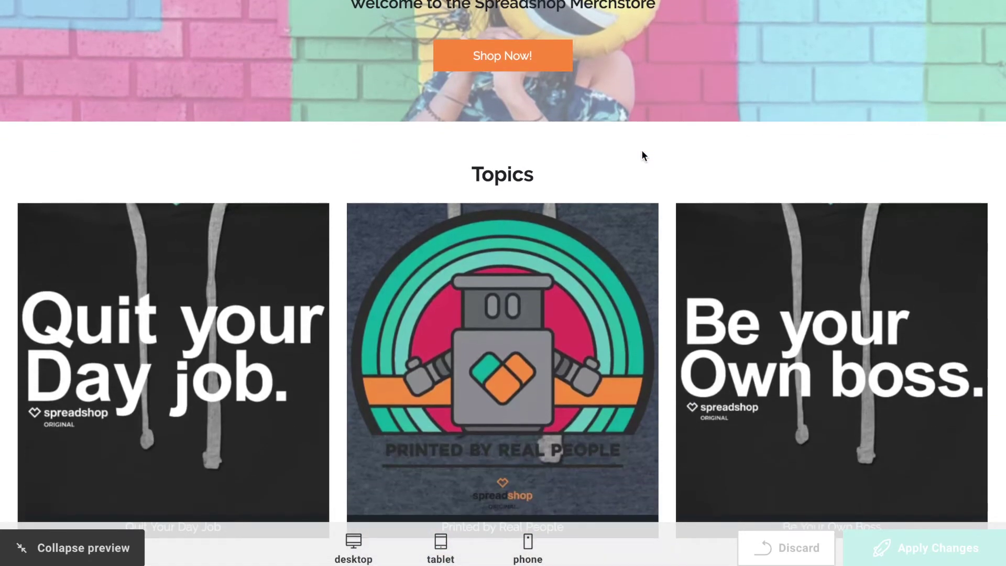
{"action": "scroll", "coordinate": [643, 156], "scroll_direction": "down", "scroll_amount": 5}
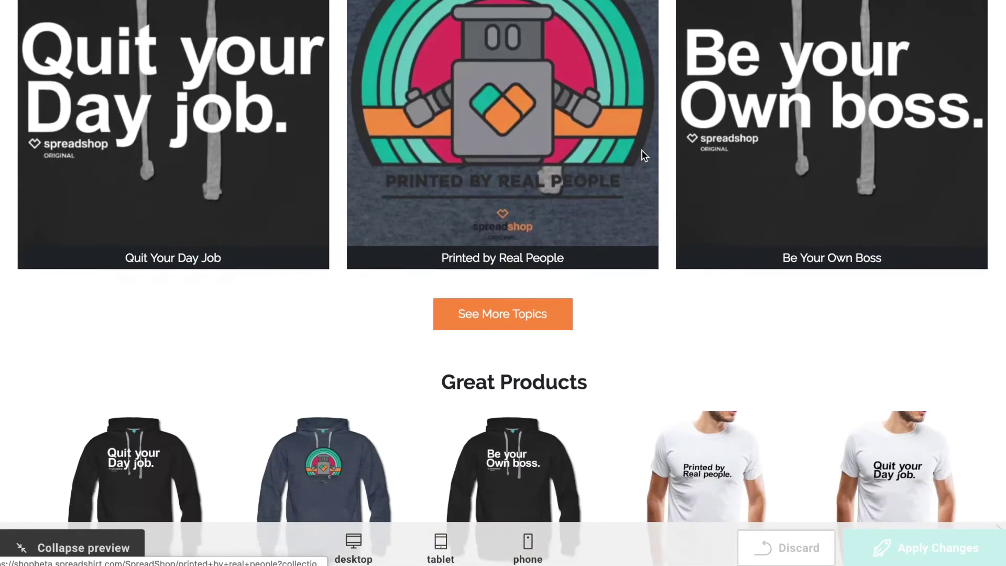
{"action": "scroll", "coordinate": [644, 156], "scroll_direction": "down", "scroll_amount": 4}
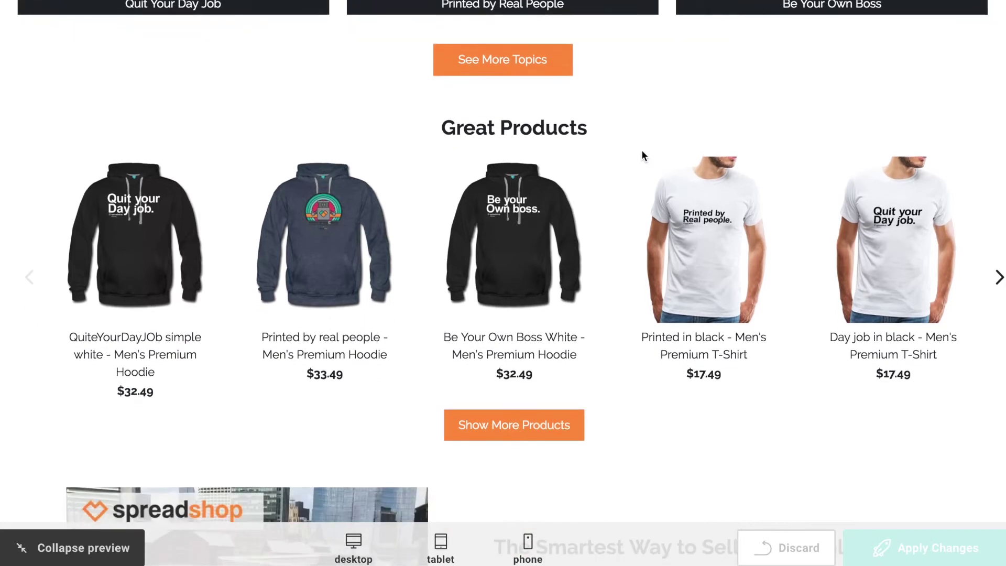
{"action": "scroll", "coordinate": [643, 156], "scroll_direction": "down", "scroll_amount": 3}
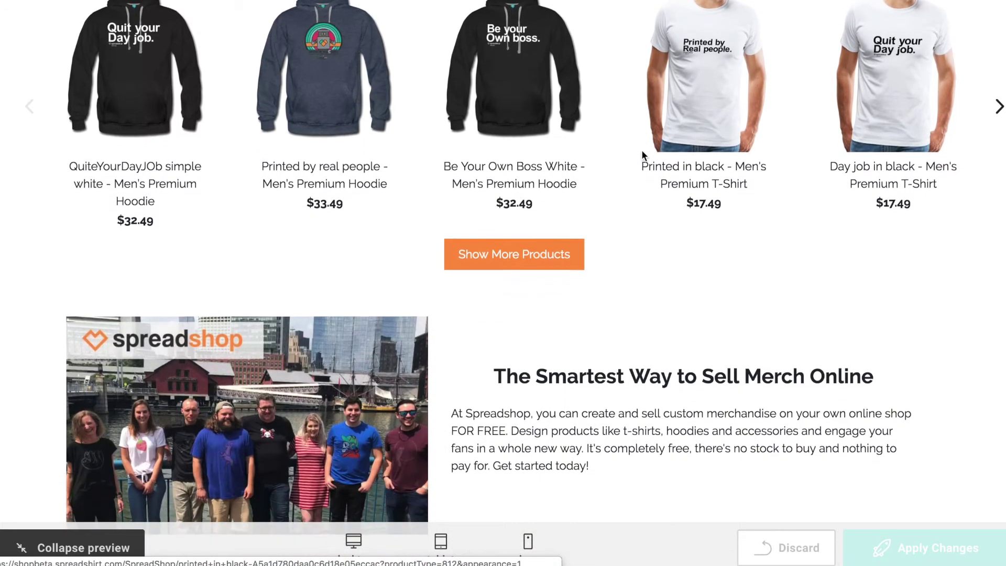
{"action": "scroll", "coordinate": [642, 152], "scroll_direction": "down", "scroll_amount": 4}
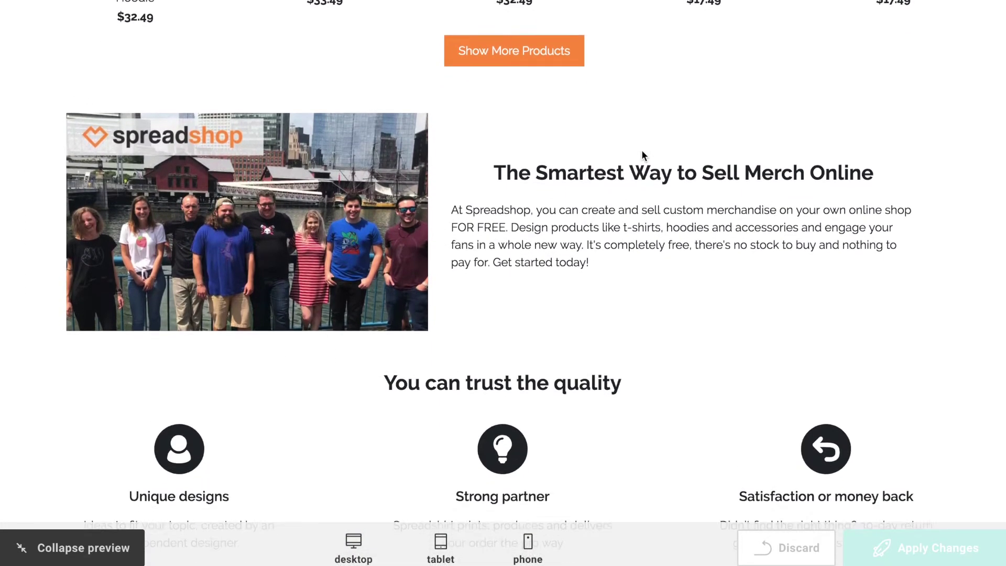
{"action": "scroll", "coordinate": [642, 153], "scroll_direction": "down", "scroll_amount": 4}
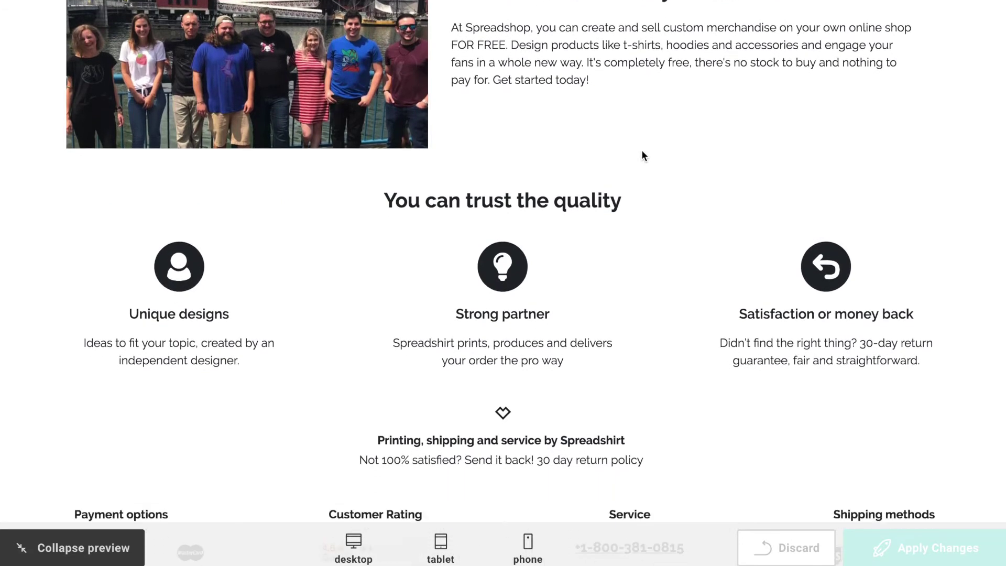
{"action": "scroll", "coordinate": [641, 150], "scroll_direction": "up", "scroll_amount": 8}
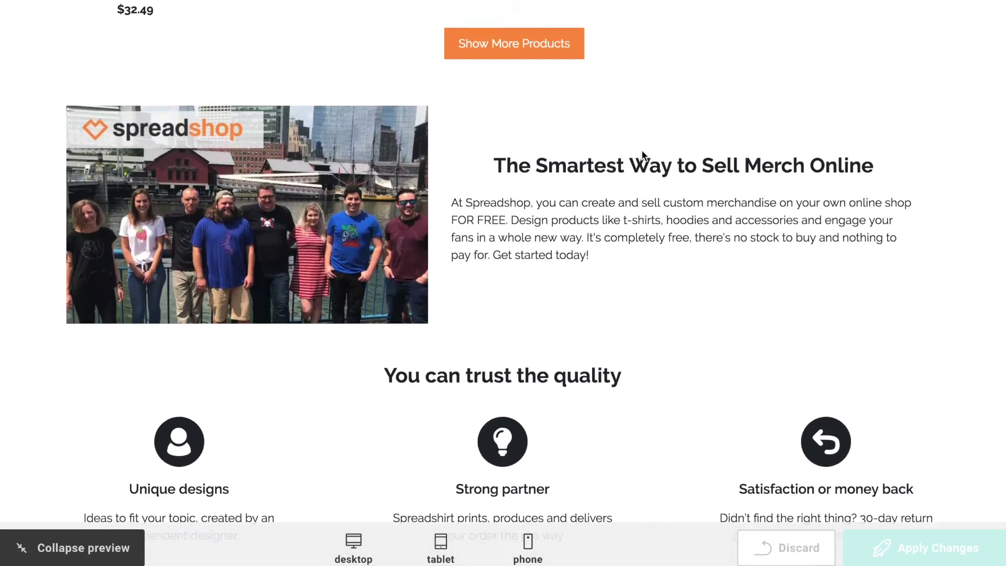
{"action": "scroll", "coordinate": [641, 150], "scroll_direction": "up", "scroll_amount": 7}
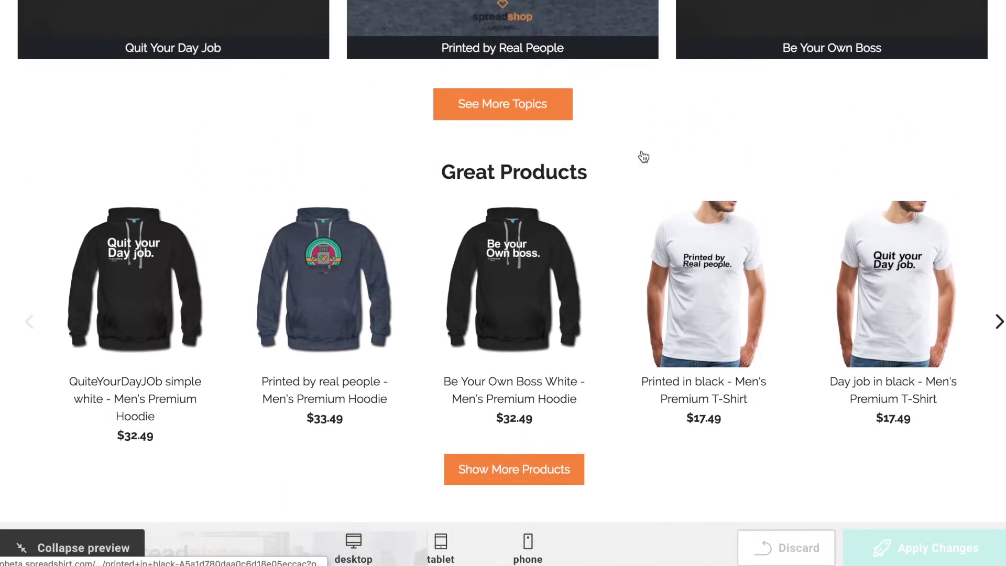
{"action": "scroll", "coordinate": [642, 153], "scroll_direction": "up", "scroll_amount": 8}
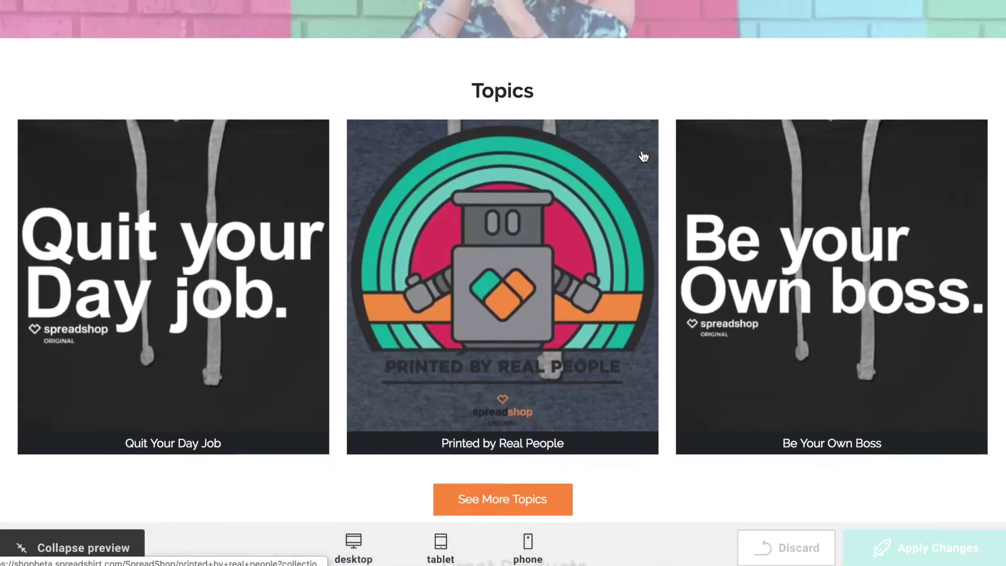
{"action": "scroll", "coordinate": [643, 157], "scroll_direction": "up", "scroll_amount": 6}
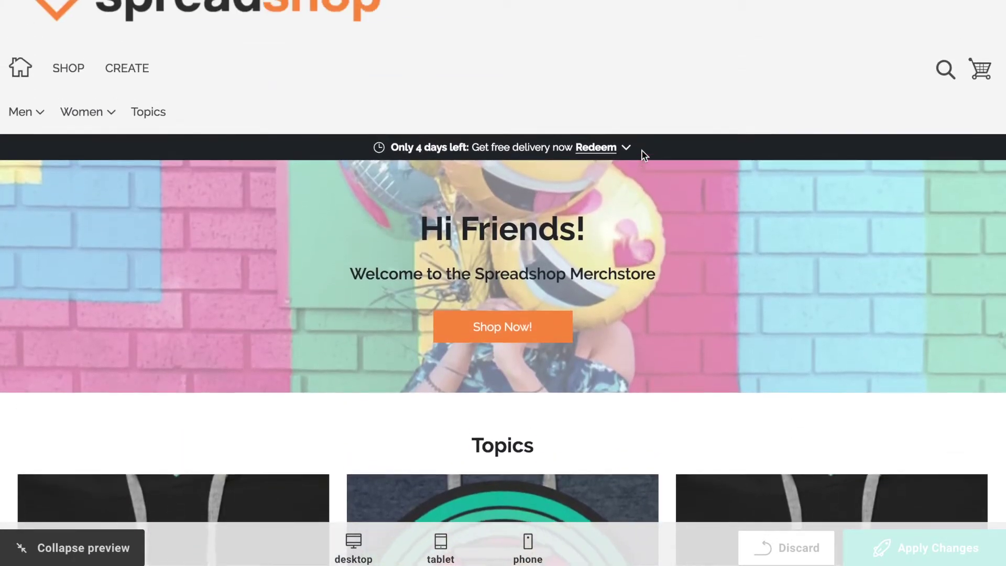
{"action": "scroll", "coordinate": [642, 155], "scroll_direction": "up", "scroll_amount": 1}
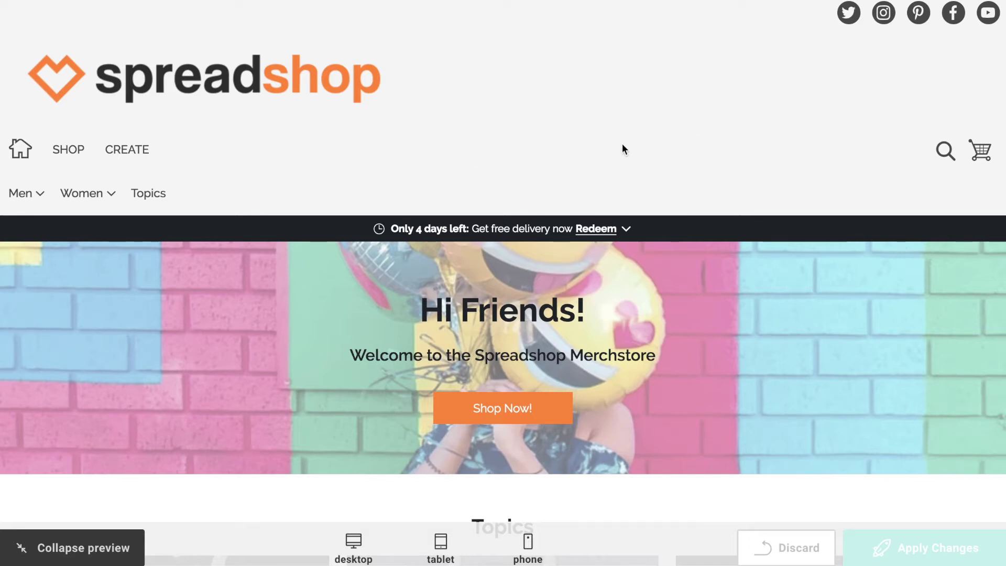
{"action": "scroll", "coordinate": [641, 140], "scroll_direction": "down", "scroll_amount": 1}
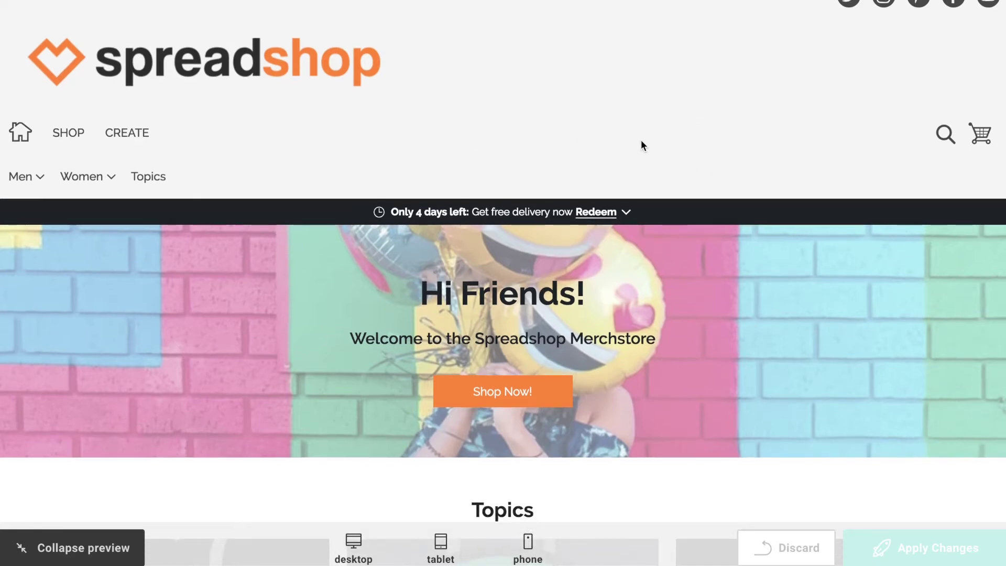
{"action": "scroll", "coordinate": [640, 140], "scroll_direction": "down", "scroll_amount": 2}
{"action": "scroll", "coordinate": [640, 139], "scroll_direction": "down", "scroll_amount": 4}
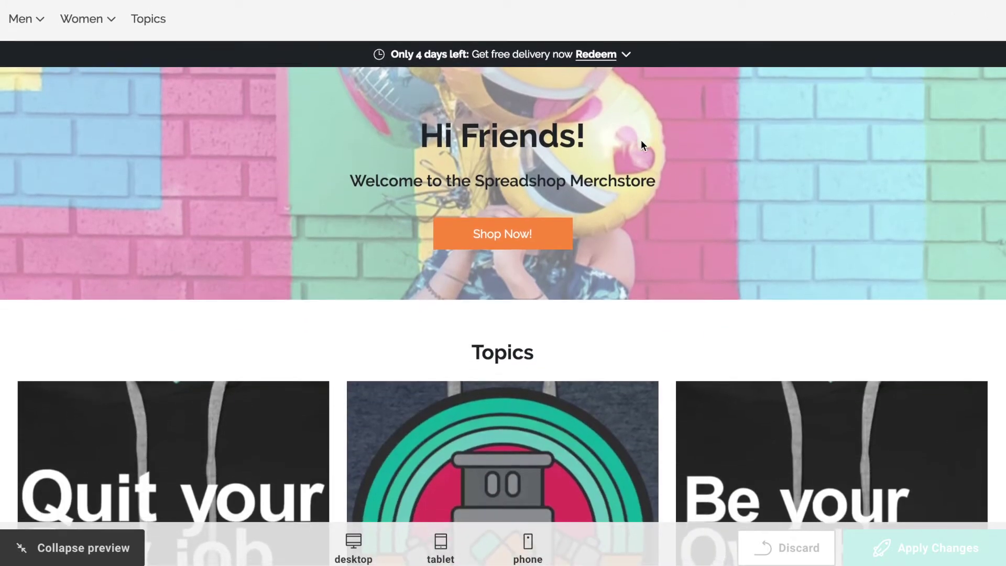
{"action": "scroll", "coordinate": [640, 139], "scroll_direction": "up", "scroll_amount": 4}
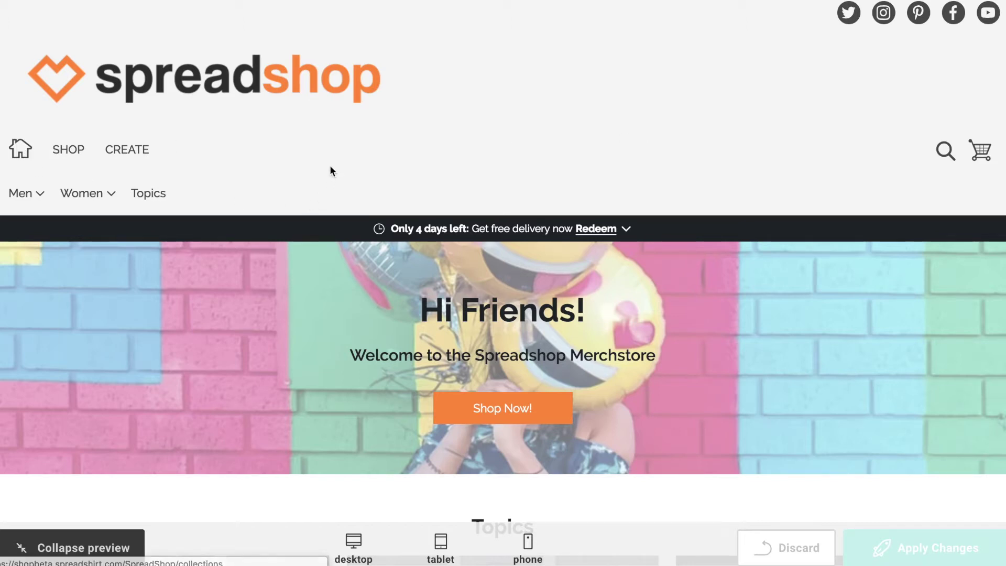
{"action": "scroll", "coordinate": [308, 160], "scroll_direction": "down", "scroll_amount": 3}
{"action": "scroll", "coordinate": [308, 164], "scroll_direction": "down", "scroll_amount": 3}
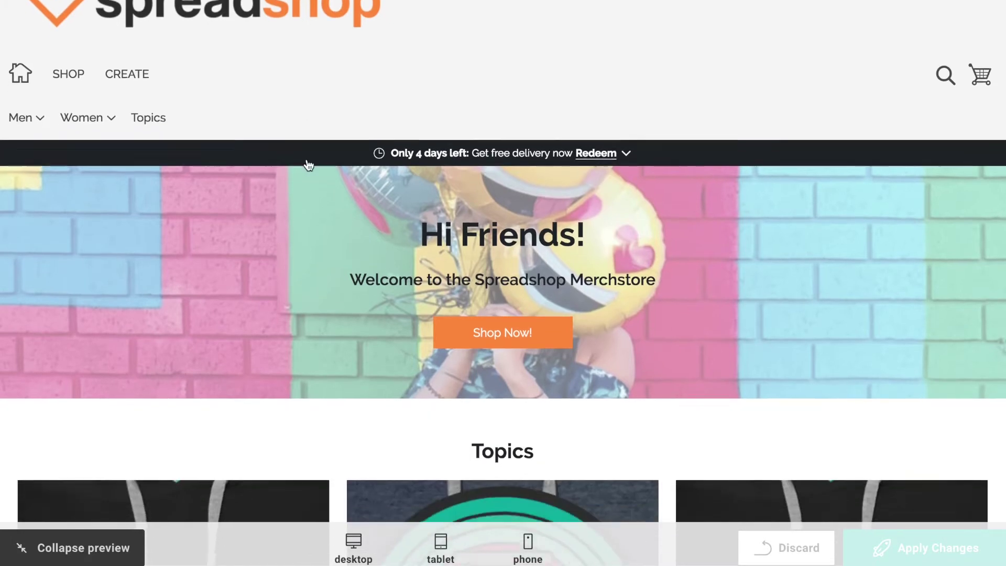
{"action": "scroll", "coordinate": [307, 164], "scroll_direction": "down", "scroll_amount": 1}
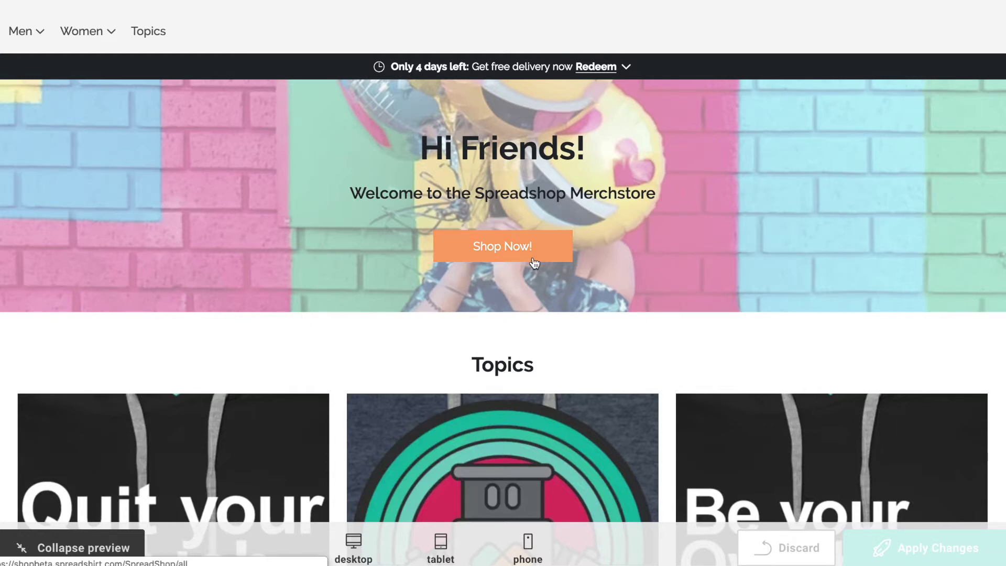
{"action": "scroll", "coordinate": [534, 263], "scroll_direction": "down", "scroll_amount": 15}
{"action": "scroll", "coordinate": [534, 263], "scroll_direction": "down", "scroll_amount": 1}
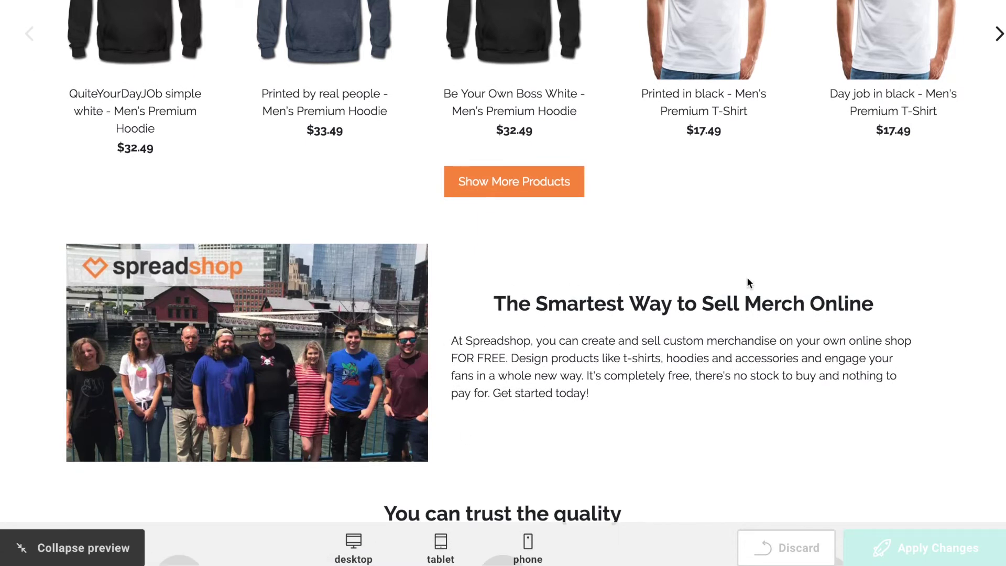
{"action": "scroll", "coordinate": [747, 280], "scroll_direction": "up", "scroll_amount": 3}
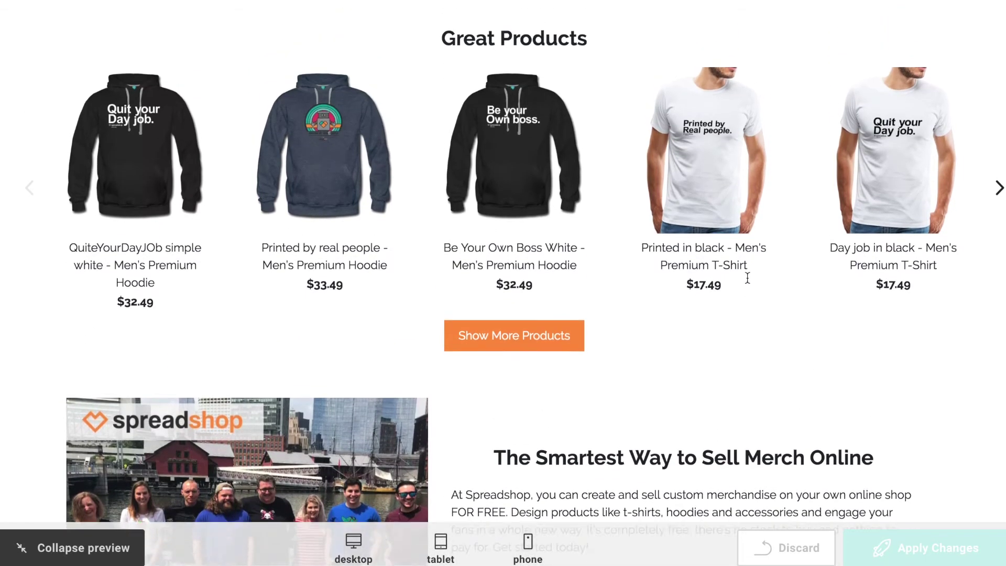
{"action": "scroll", "coordinate": [748, 279], "scroll_direction": "up", "scroll_amount": 8}
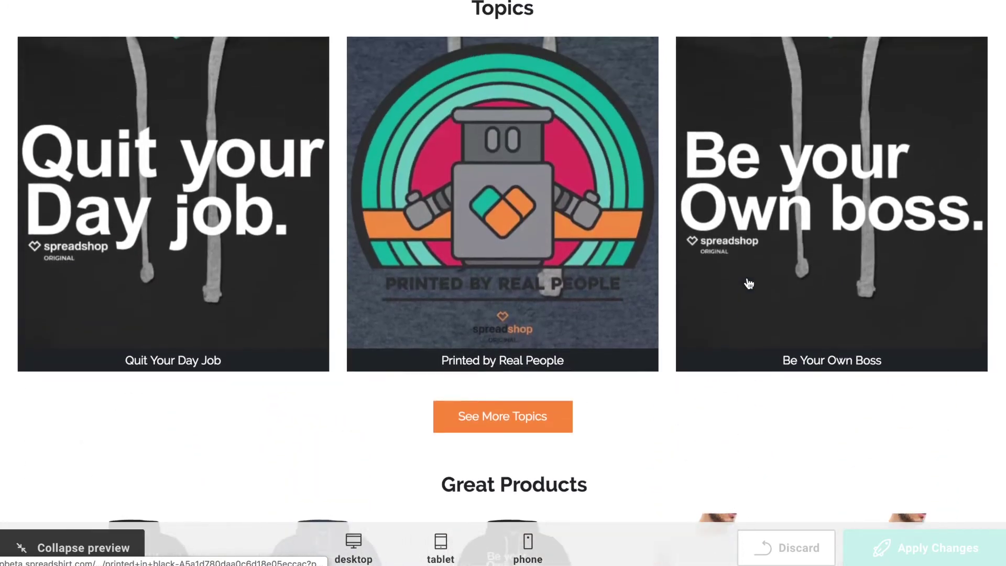
{"action": "scroll", "coordinate": [748, 283], "scroll_direction": "up", "scroll_amount": 4}
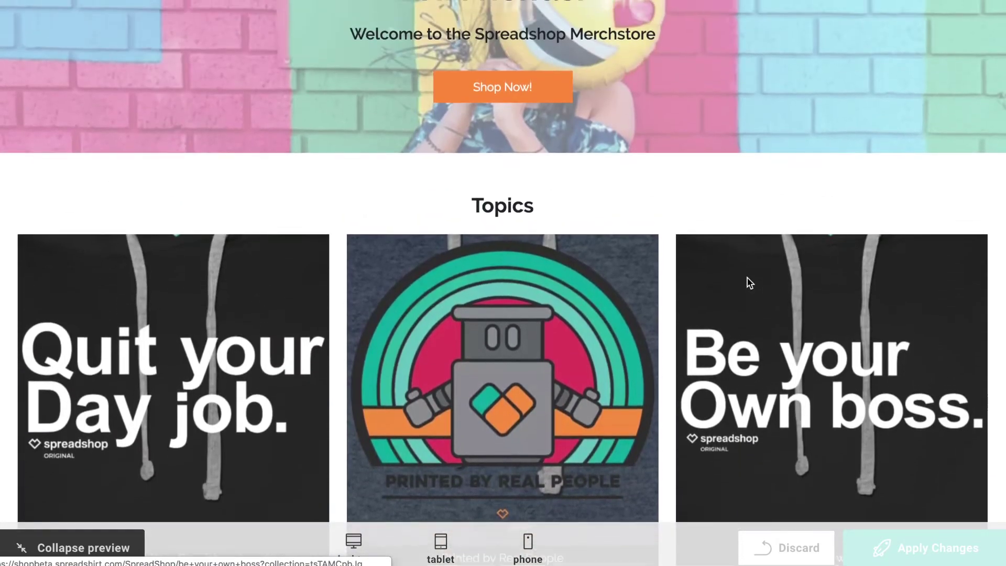
{"action": "scroll", "coordinate": [749, 283], "scroll_direction": "up", "scroll_amount": 5}
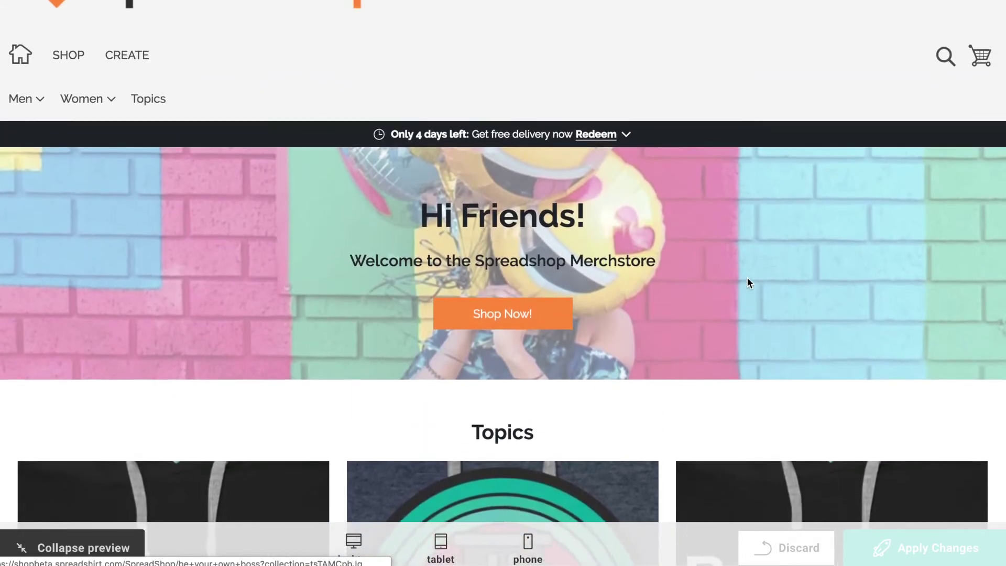
{"action": "scroll", "coordinate": [747, 283], "scroll_direction": "up", "scroll_amount": 2}
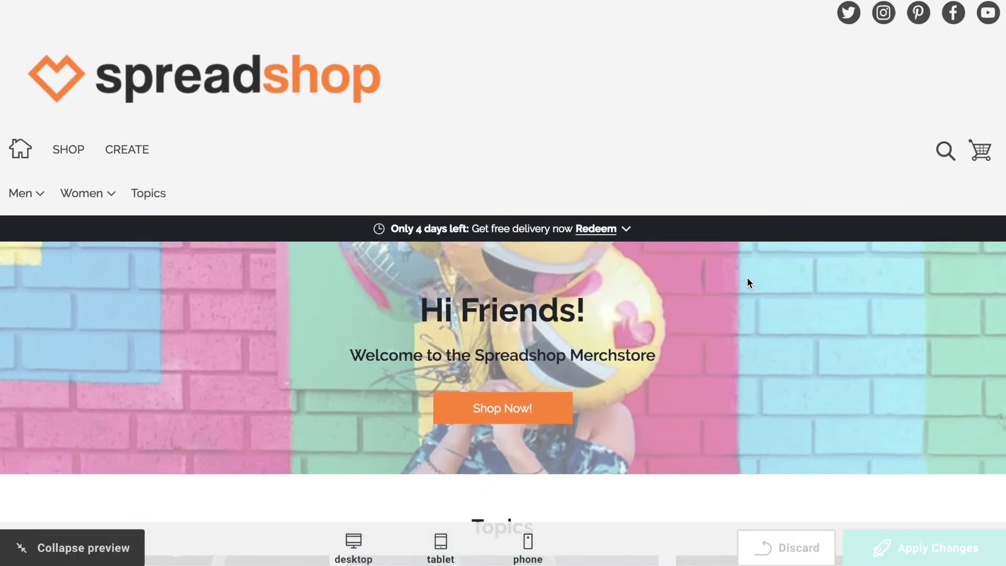
{"action": "scroll", "coordinate": [748, 282], "scroll_direction": "down", "scroll_amount": 6}
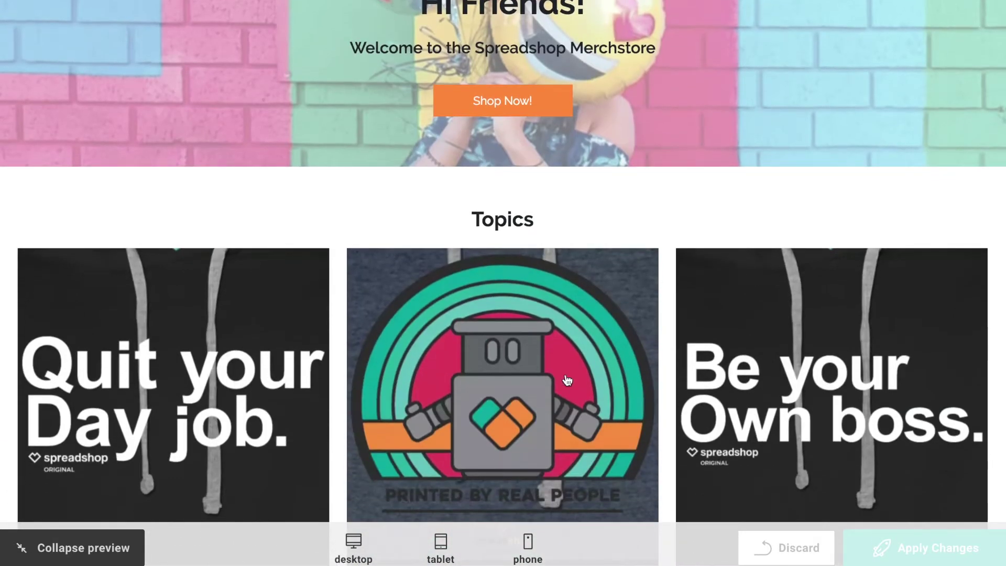
{"action": "scroll", "coordinate": [646, 375], "scroll_direction": "down", "scroll_amount": 8}
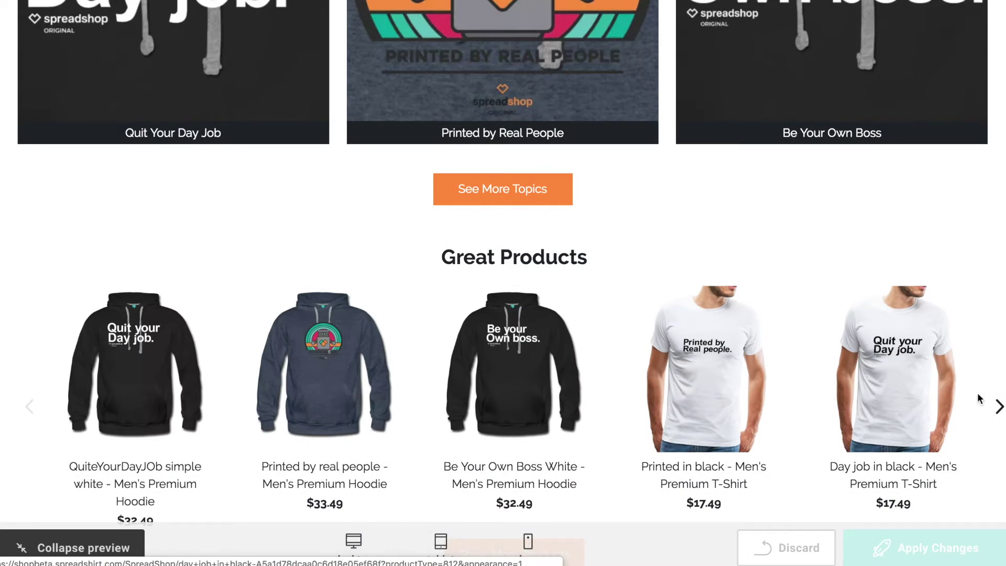
- Advance the Great Products carousel twice to reveal BYOB Robot and Quit in black
{"action": "left_click", "coordinate": [998, 406]}
{"action": "left_click", "coordinate": [999, 406]}
{"action": "scroll", "coordinate": [858, 366], "scroll_direction": "down", "scroll_amount": 2}
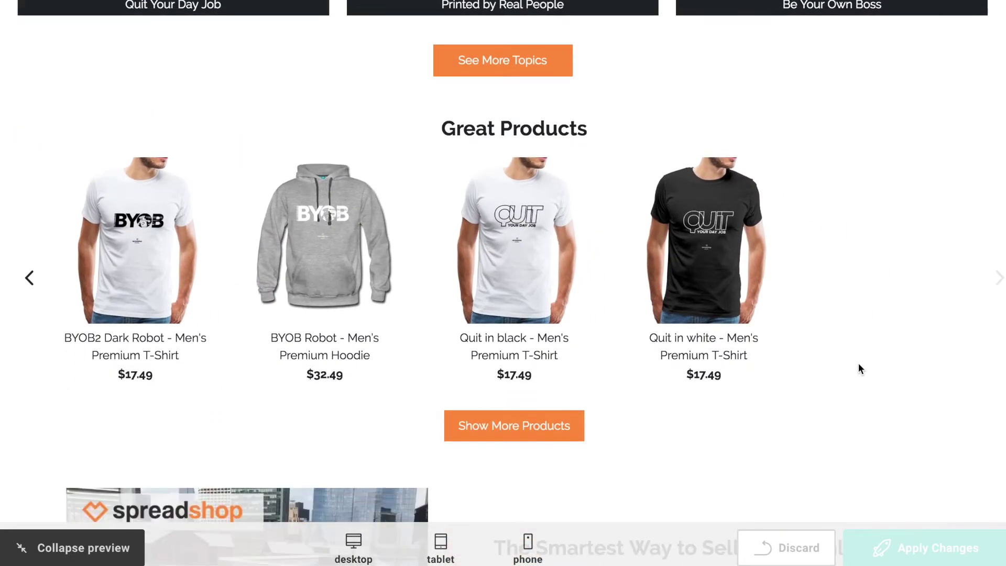
{"action": "scroll", "coordinate": [858, 367], "scroll_direction": "down", "scroll_amount": 2}
{"action": "scroll", "coordinate": [858, 367], "scroll_direction": "up", "scroll_amount": 6}
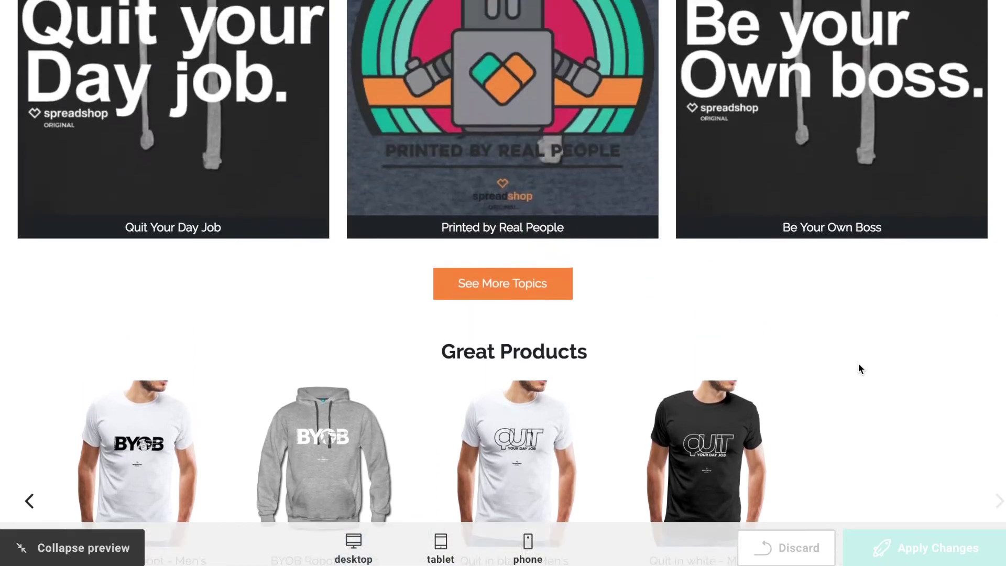
{"action": "scroll", "coordinate": [857, 368], "scroll_direction": "up", "scroll_amount": 10}
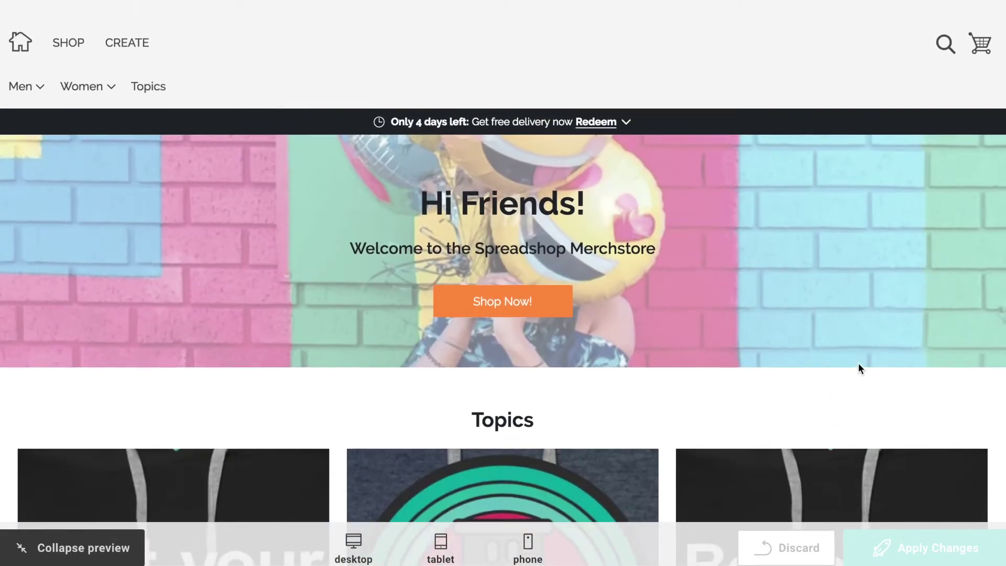
{"action": "scroll", "coordinate": [858, 368], "scroll_direction": "up", "scroll_amount": 2}
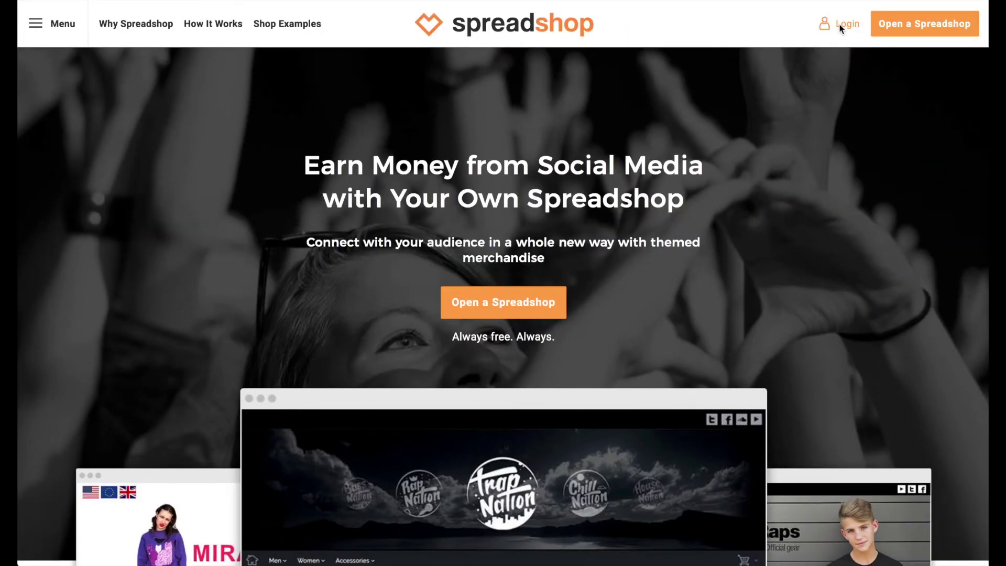
- Log in and edit the Spreadshop from the Sales Channels overview
{"action": "left_click", "coordinate": [838, 23]}
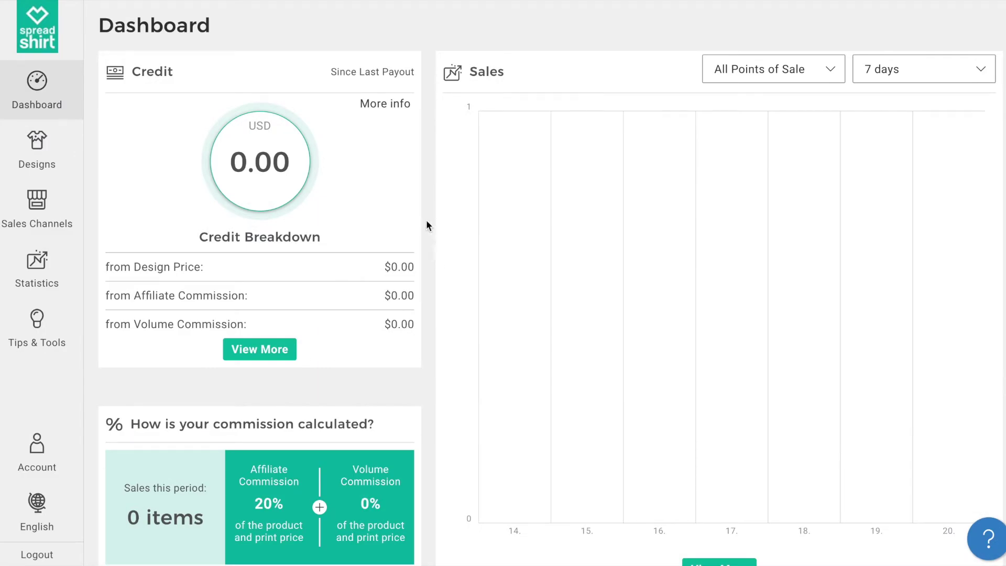
{"action": "left_click", "coordinate": [37, 206]}
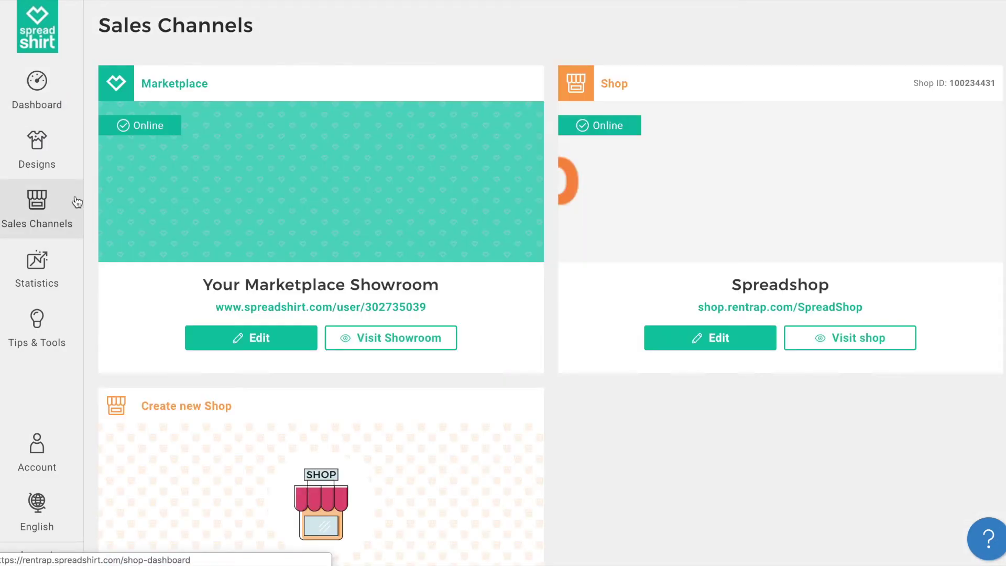
{"action": "left_click", "coordinate": [671, 337]}
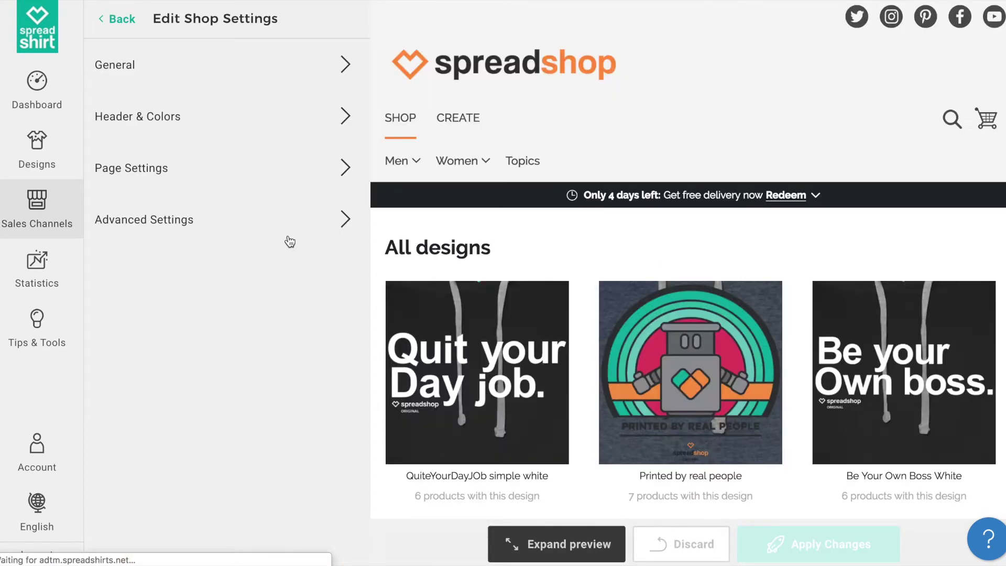
- Go to Page Settings and open the Start Page section list
{"action": "left_click", "coordinate": [263, 179]}
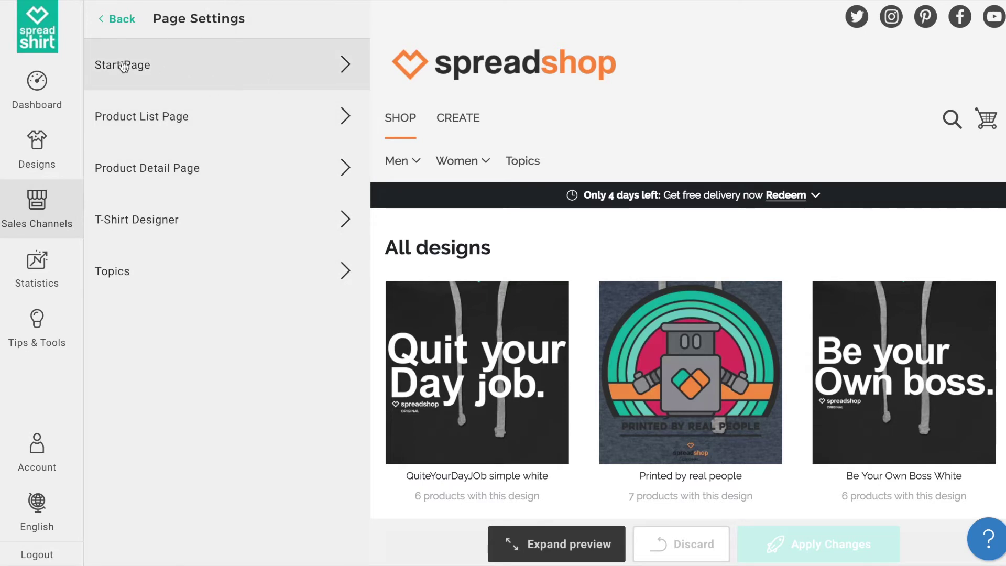
{"action": "left_click", "coordinate": [189, 79]}
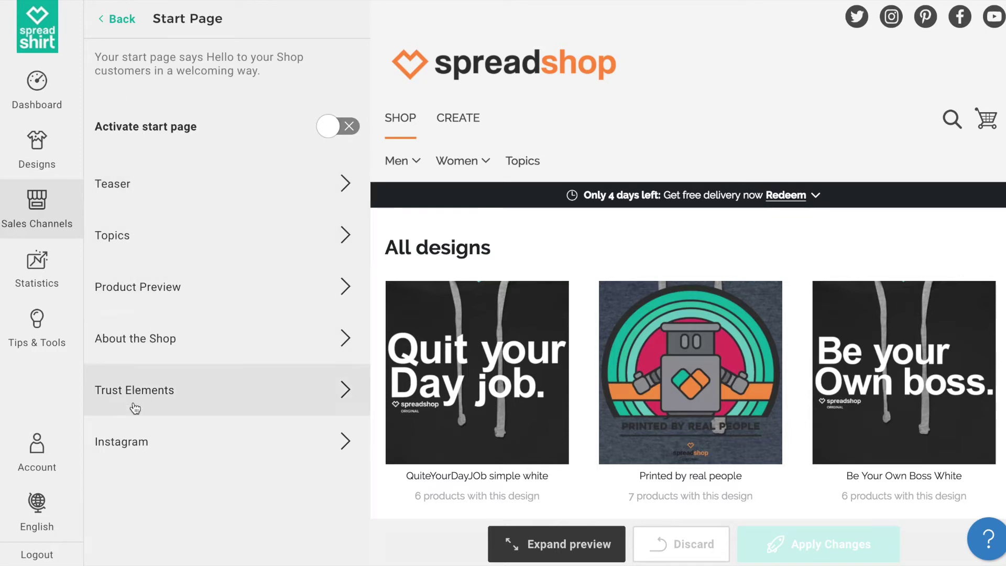
- Switch on the start page teaser, showing the Hi Friends! banner with Shop Now
{"action": "left_click", "coordinate": [151, 183]}
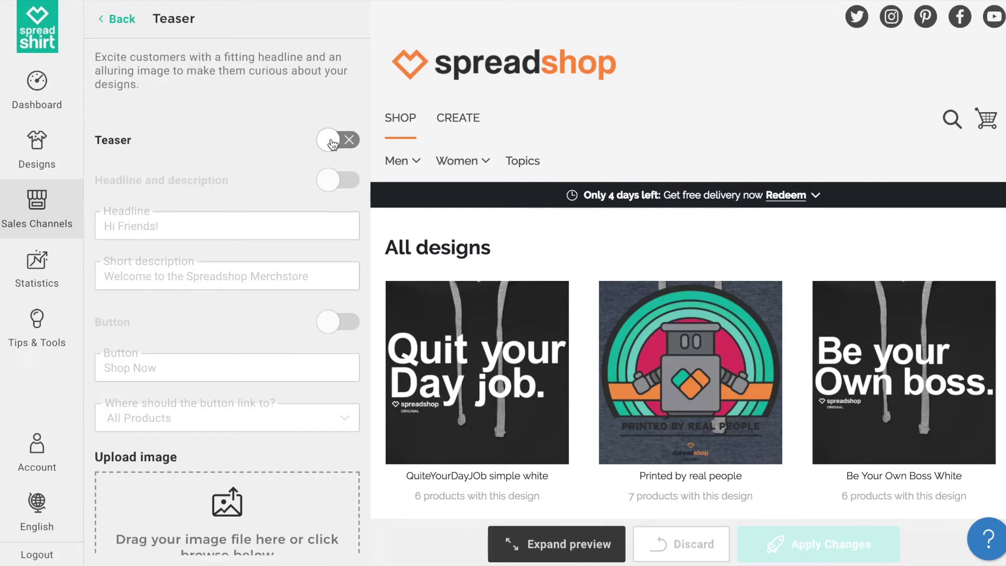
{"action": "left_click", "coordinate": [331, 143]}
{"action": "left_click", "coordinate": [349, 141]}
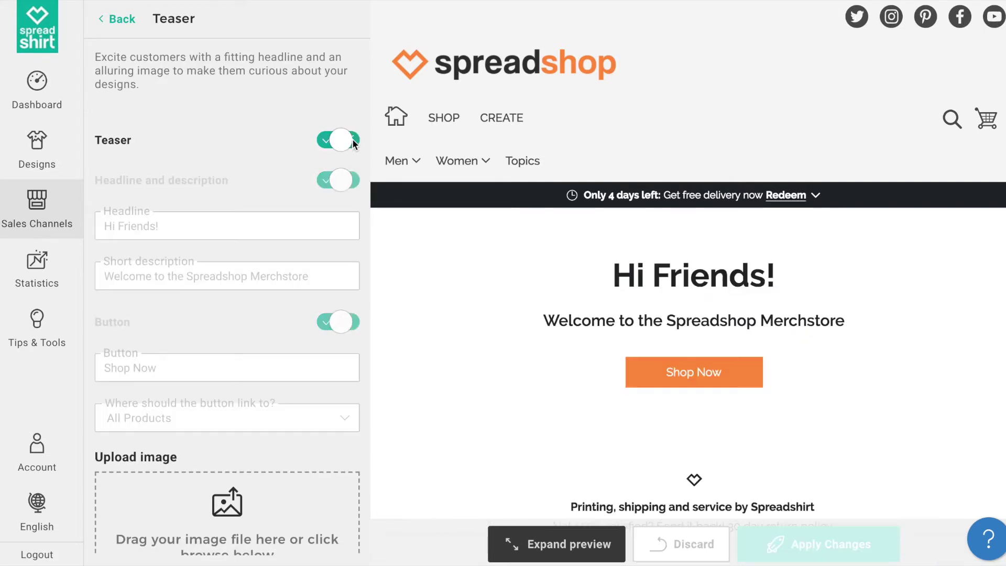
{"action": "left_click", "coordinate": [123, 20]}
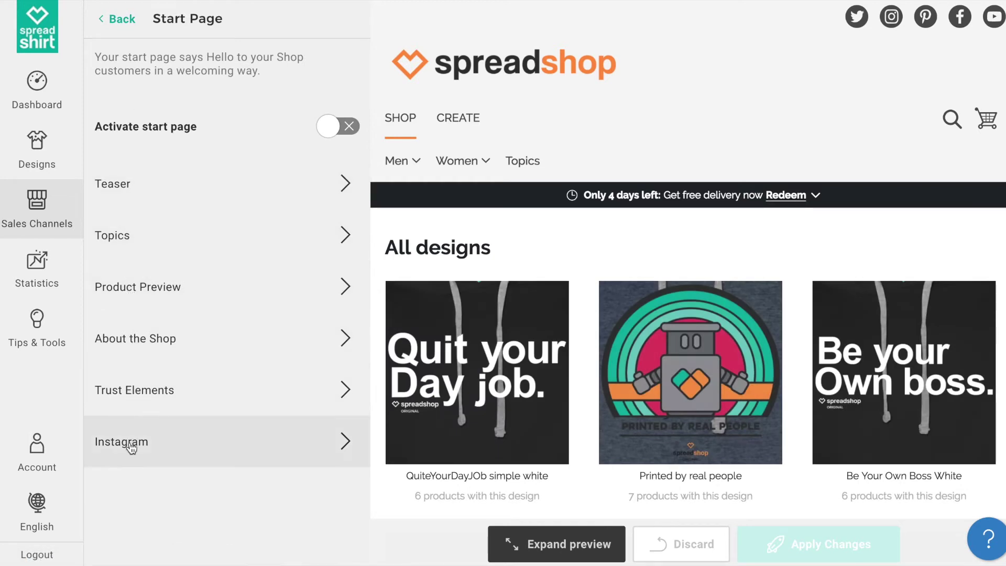
{"action": "left_click", "coordinate": [134, 189]}
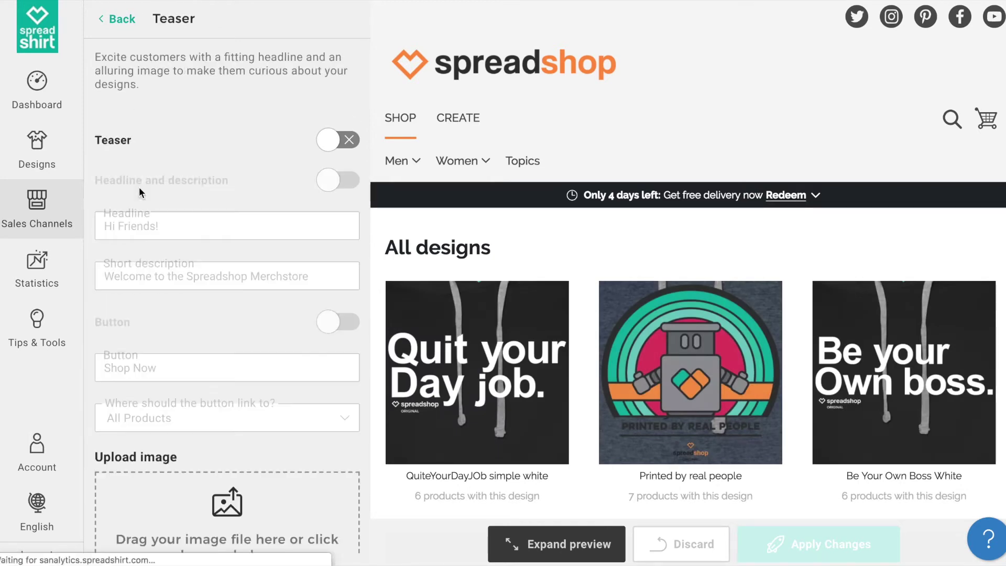
{"action": "left_click", "coordinate": [324, 140]}
{"action": "left_click", "coordinate": [117, 20]}
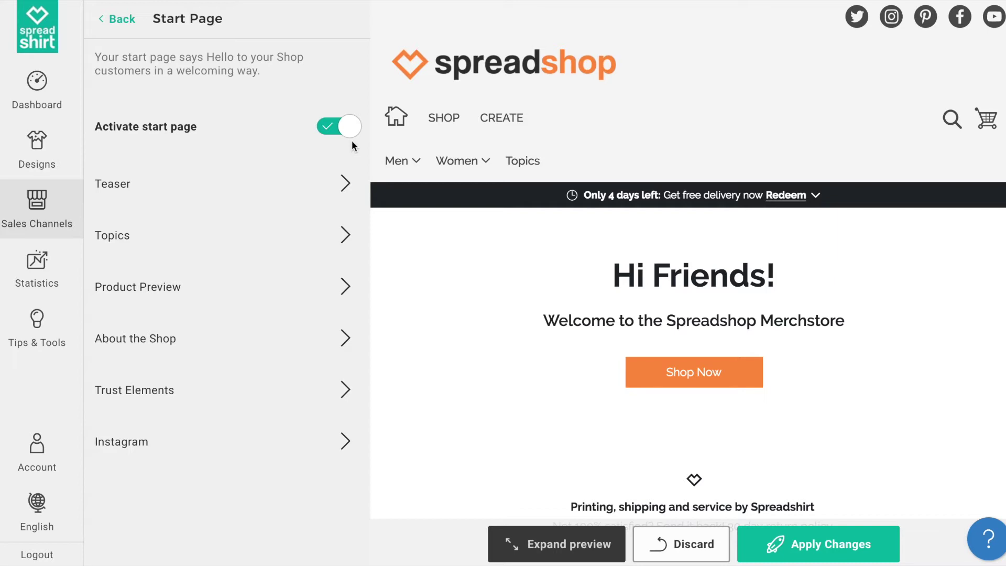
{"action": "left_click", "coordinate": [452, 127]}
{"action": "scroll", "coordinate": [661, 379], "scroll_direction": "down", "scroll_amount": 10}
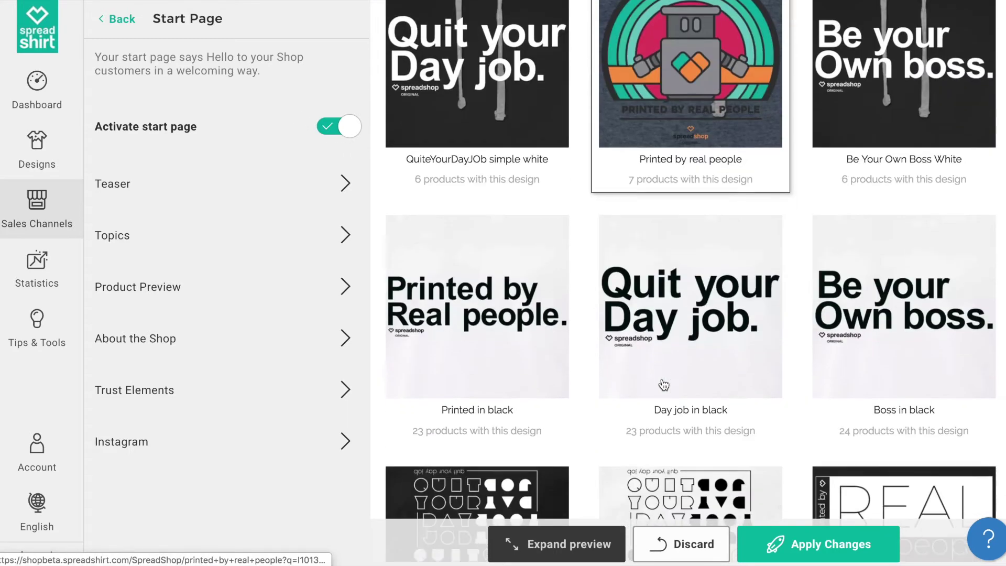
{"action": "scroll", "coordinate": [661, 379], "scroll_direction": "up", "scroll_amount": 10}
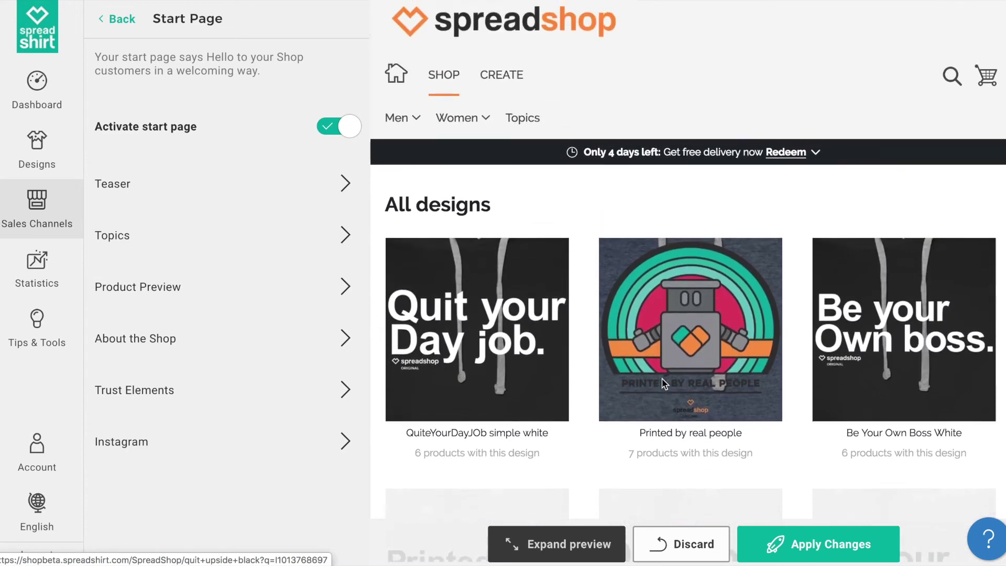
{"action": "left_click", "coordinate": [347, 131]}
{"action": "left_click", "coordinate": [395, 119]}
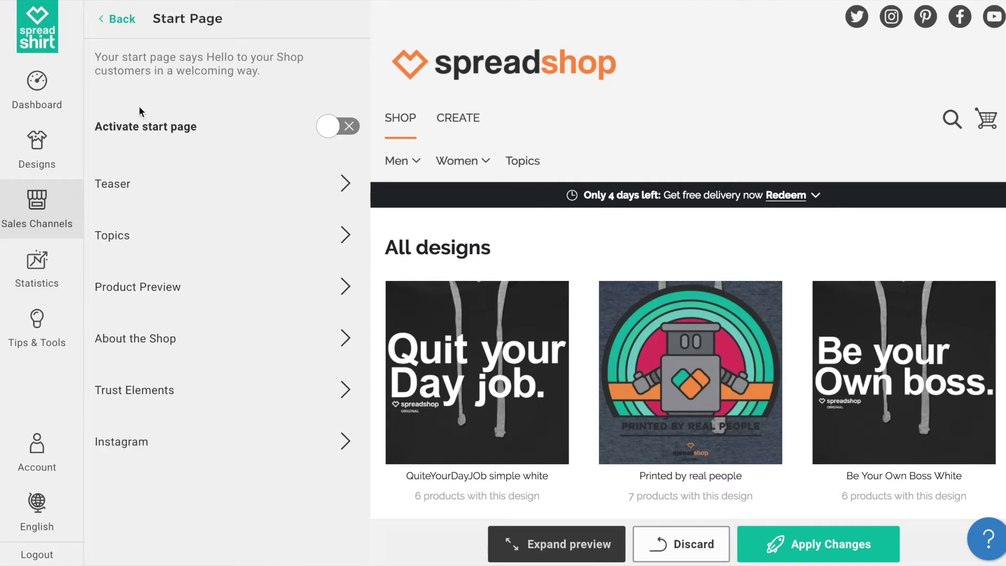
{"action": "left_click", "coordinate": [335, 133]}
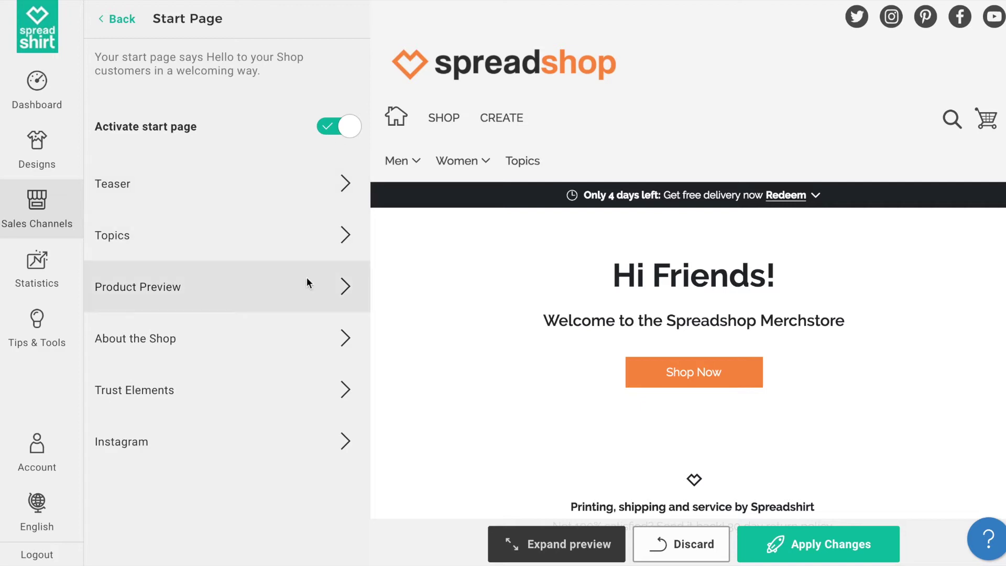
{"action": "left_click", "coordinate": [309, 251]}
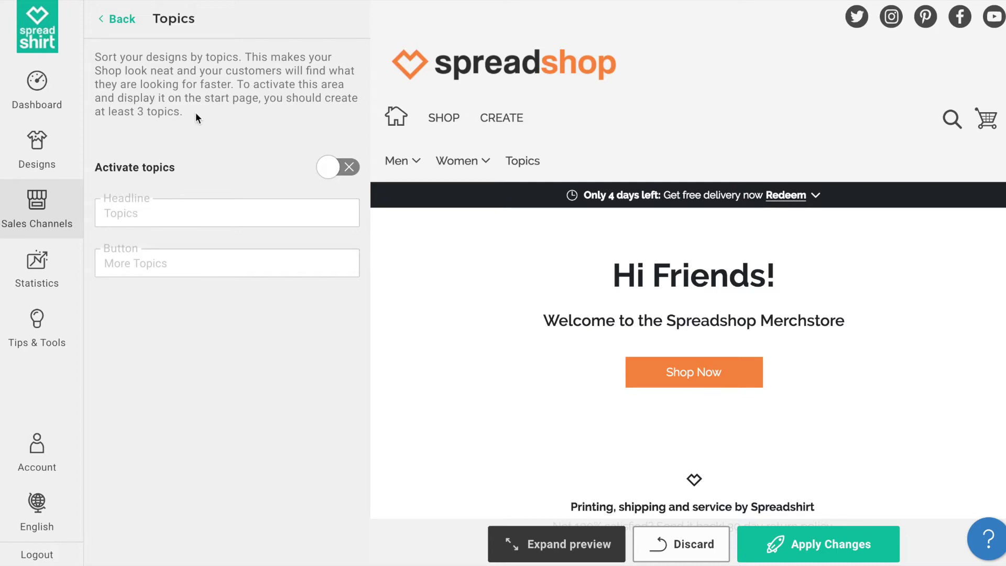
{"action": "left_click_drag", "start_coordinate": [198, 118], "coordinate": [98, 58]}
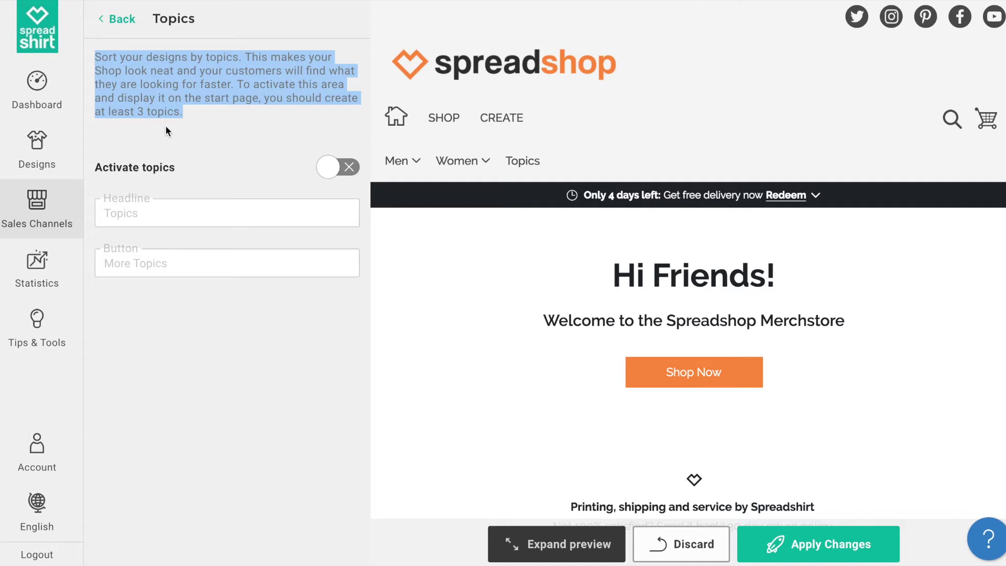
{"action": "left_click", "coordinate": [189, 114]}
{"action": "left_click", "coordinate": [327, 168]}
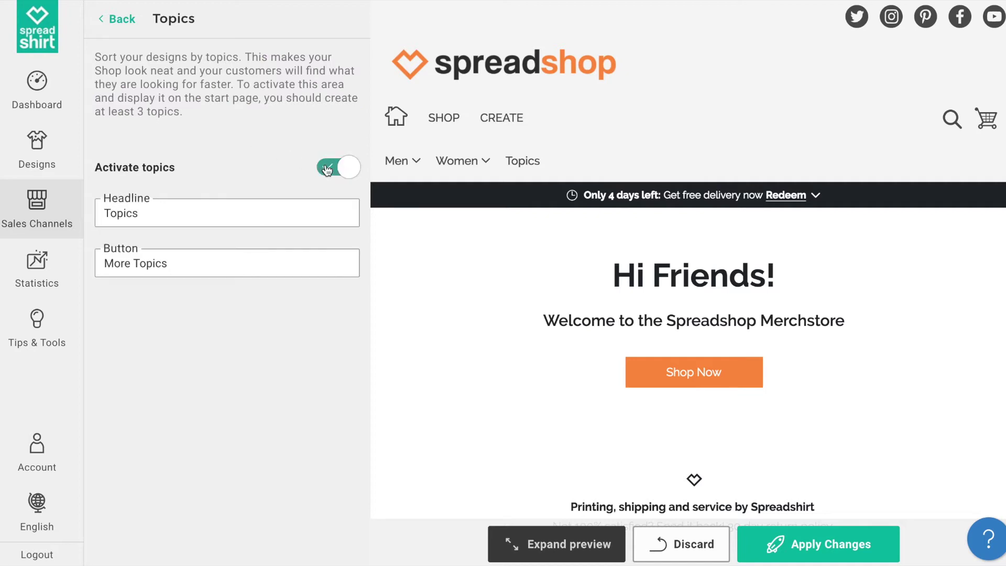
{"action": "scroll", "coordinate": [502, 321], "scroll_direction": "down", "scroll_amount": 7}
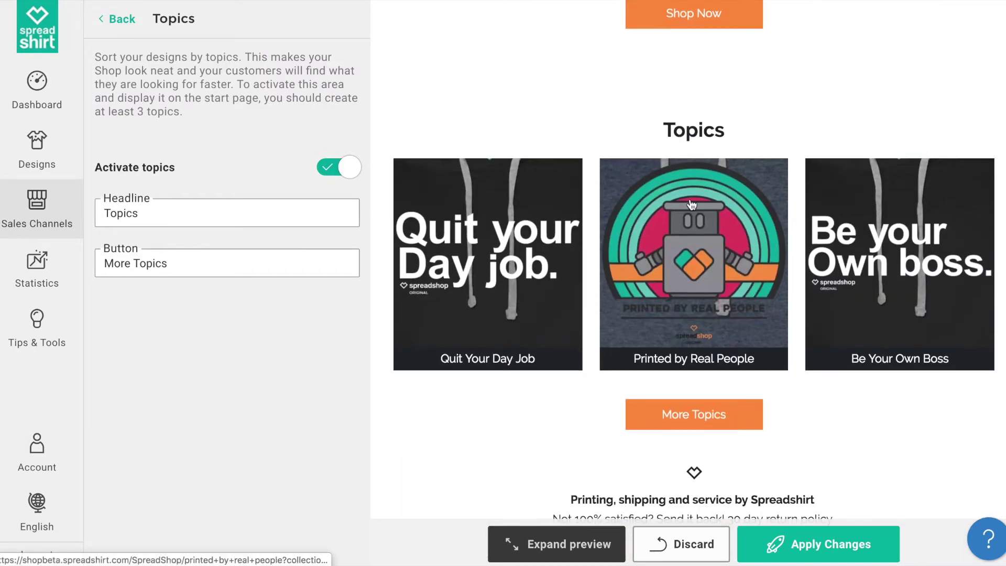
{"action": "left_click", "coordinate": [354, 180]}
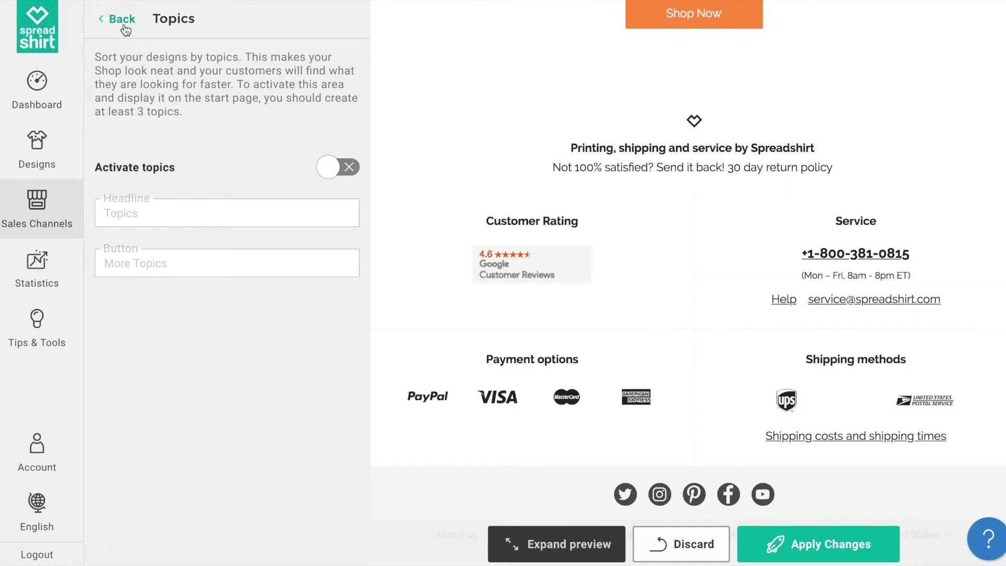
{"action": "left_click", "coordinate": [116, 19]}
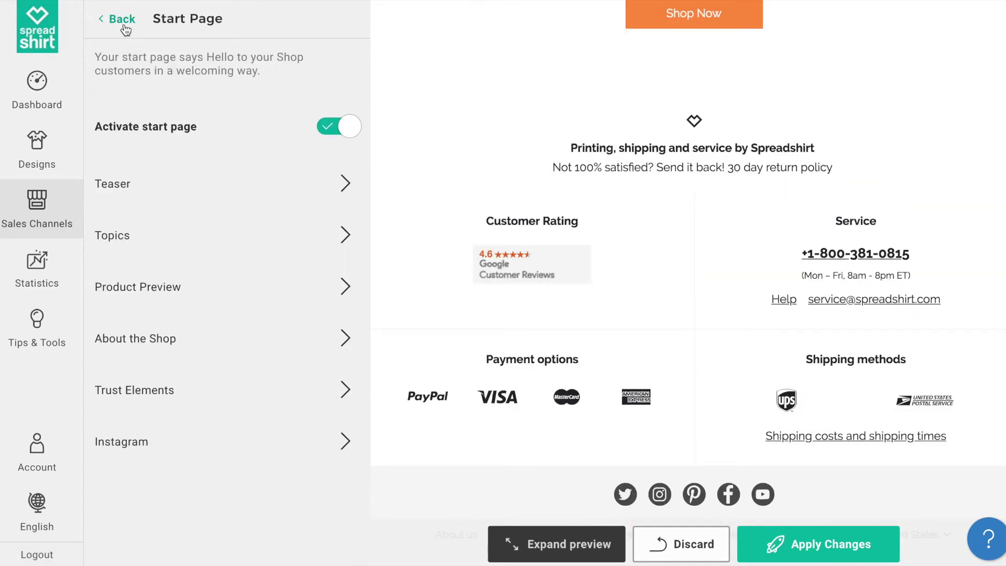
- Review the teaser text and keep its button visible, linking to All Products
{"action": "left_click", "coordinate": [157, 199]}
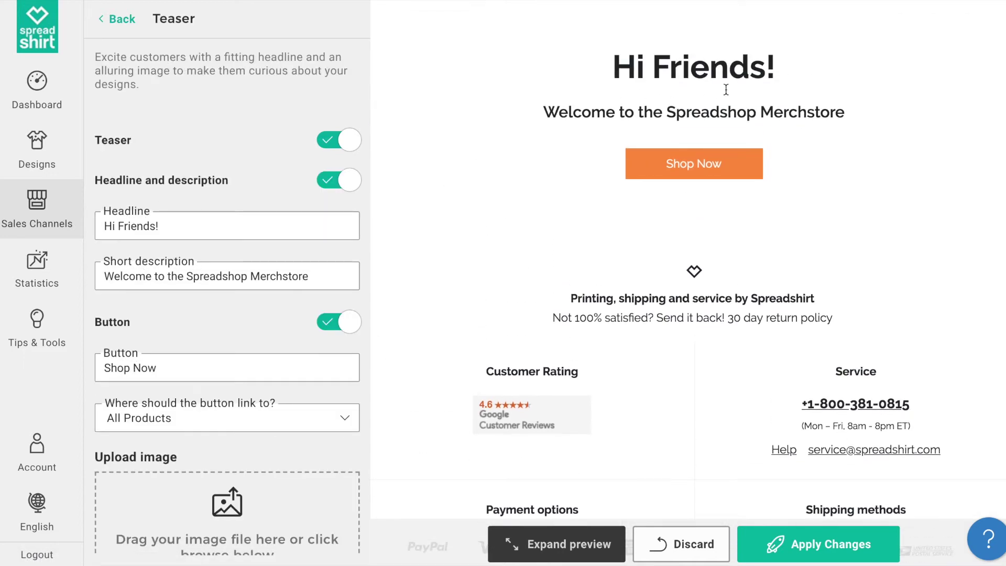
{"action": "scroll", "coordinate": [652, 118], "scroll_direction": "up", "scroll_amount": 4}
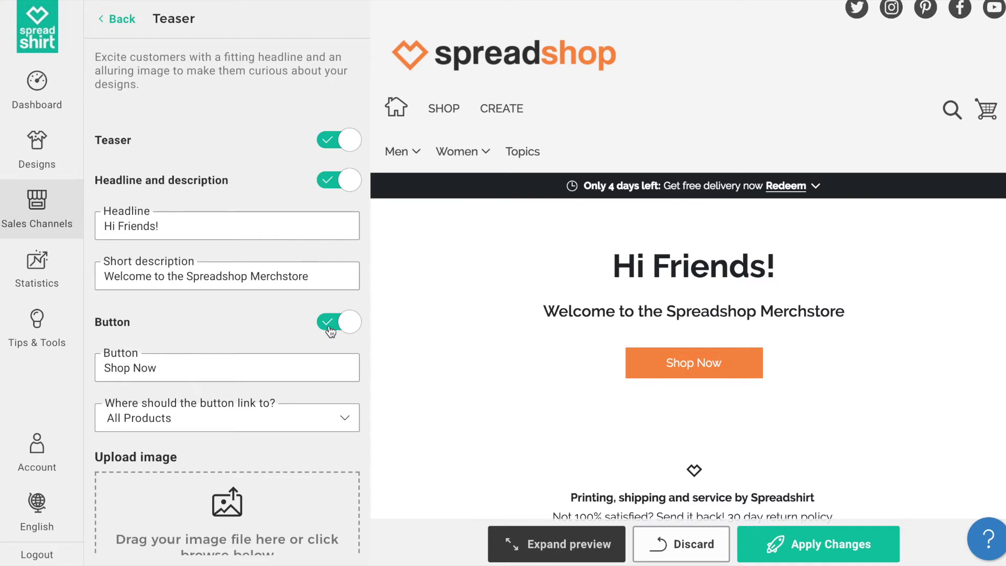
{"action": "double_click", "coordinate": [251, 277]}
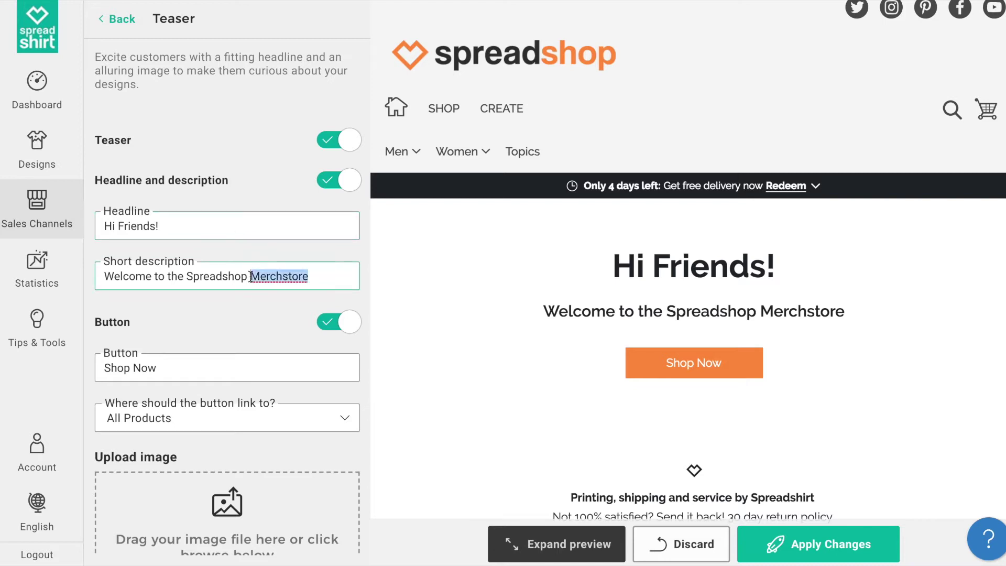
{"action": "scroll", "coordinate": [241, 384], "scroll_direction": "down", "scroll_amount": 3}
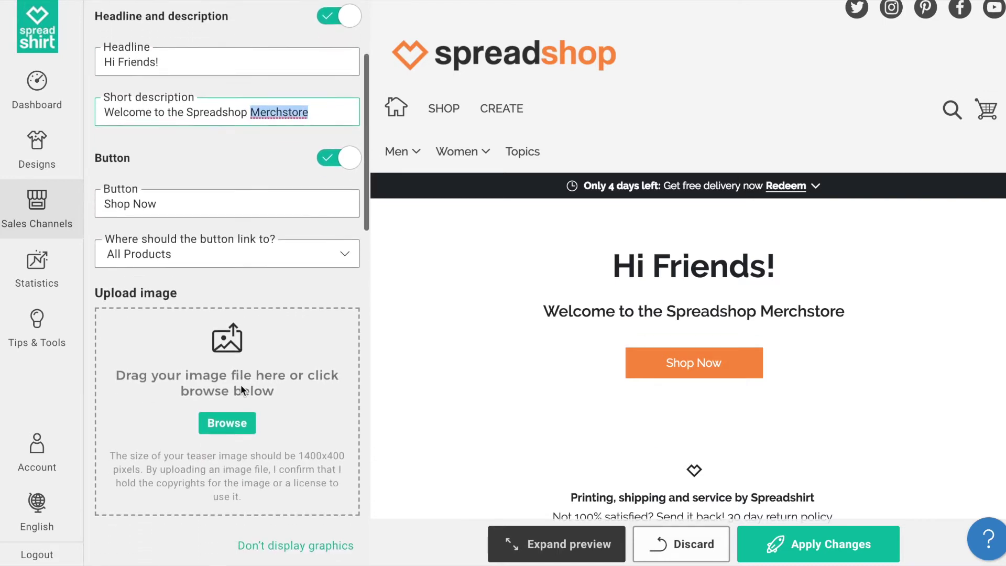
{"action": "left_click", "coordinate": [202, 211]}
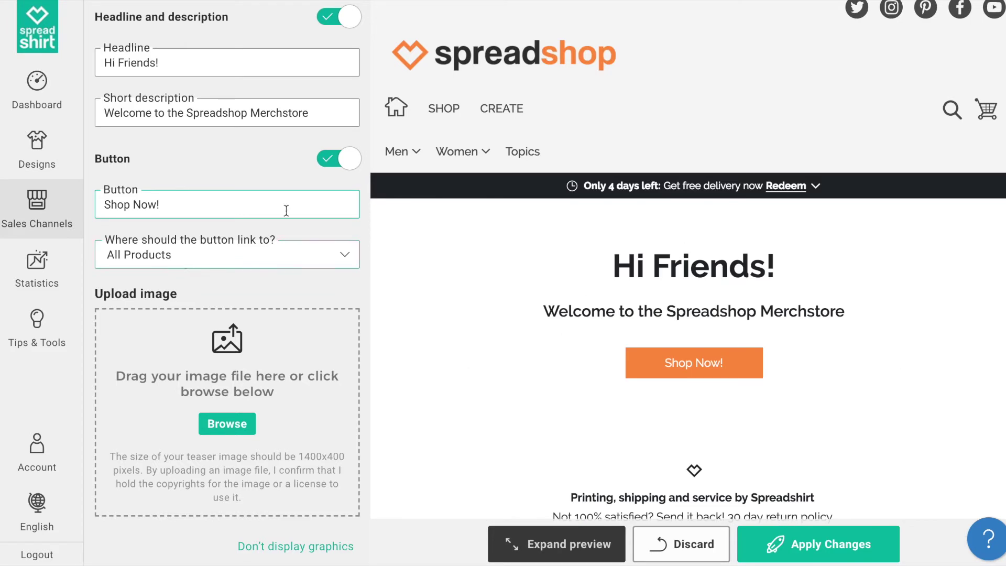
{"action": "left_click", "coordinate": [354, 166]}
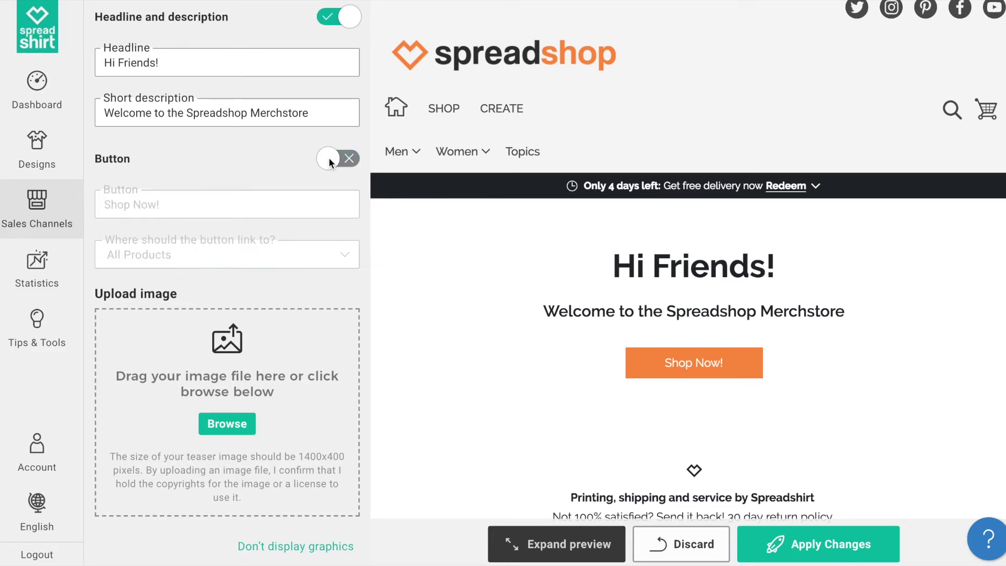
{"action": "left_click", "coordinate": [328, 159]}
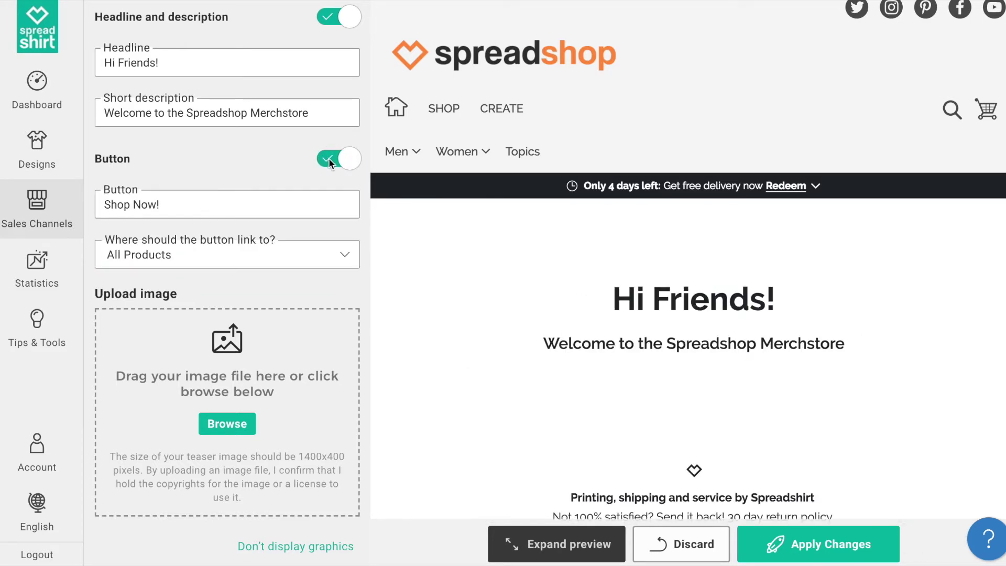
{"action": "left_click", "coordinate": [326, 258]}
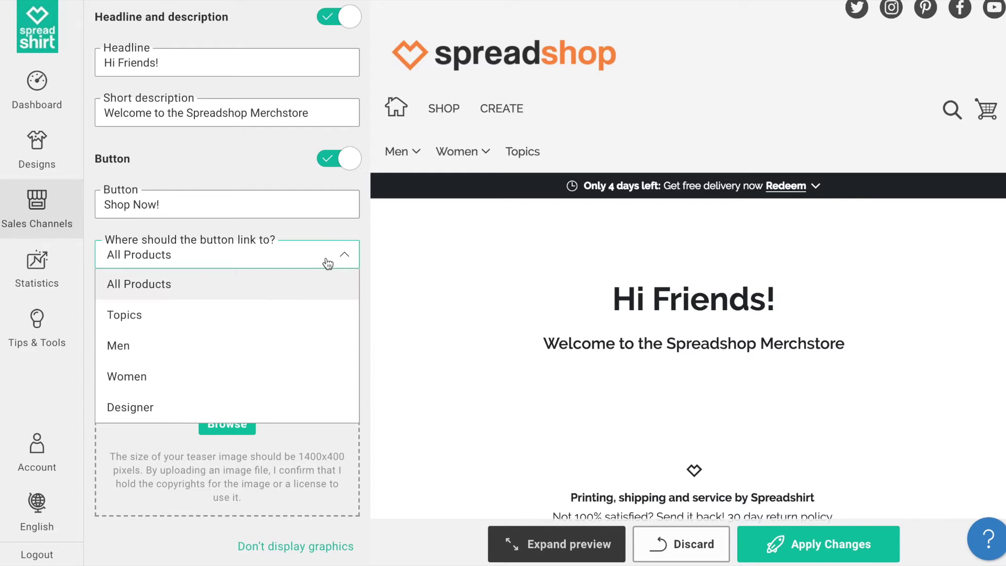
{"action": "left_click", "coordinate": [313, 291]}
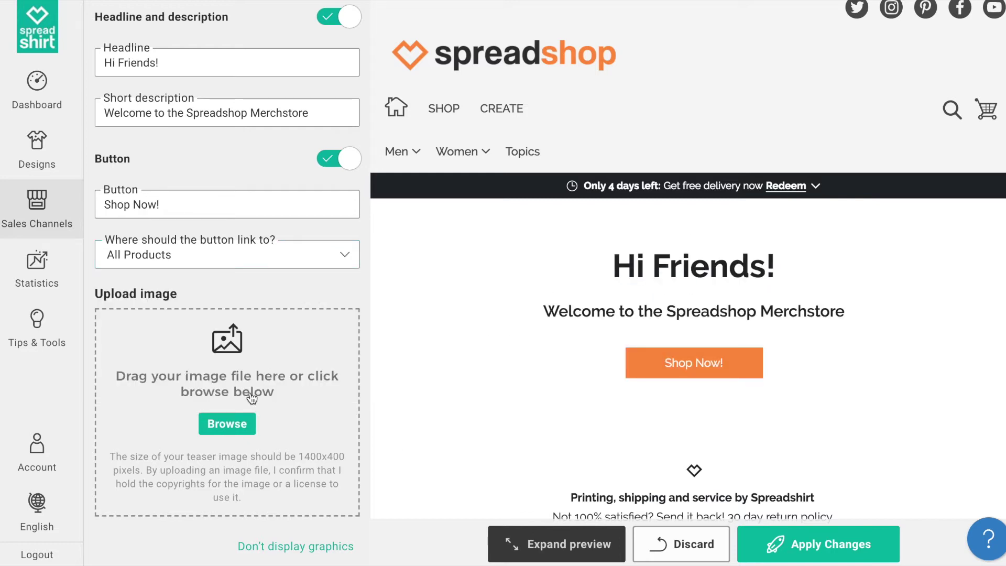
- Set the colourful brick-wall emoji photo as teaser background and apply the changes
{"action": "scroll", "coordinate": [252, 395], "scroll_direction": "down", "scroll_amount": 5}
{"action": "scroll", "coordinate": [251, 398], "scroll_direction": "down", "scroll_amount": 2}
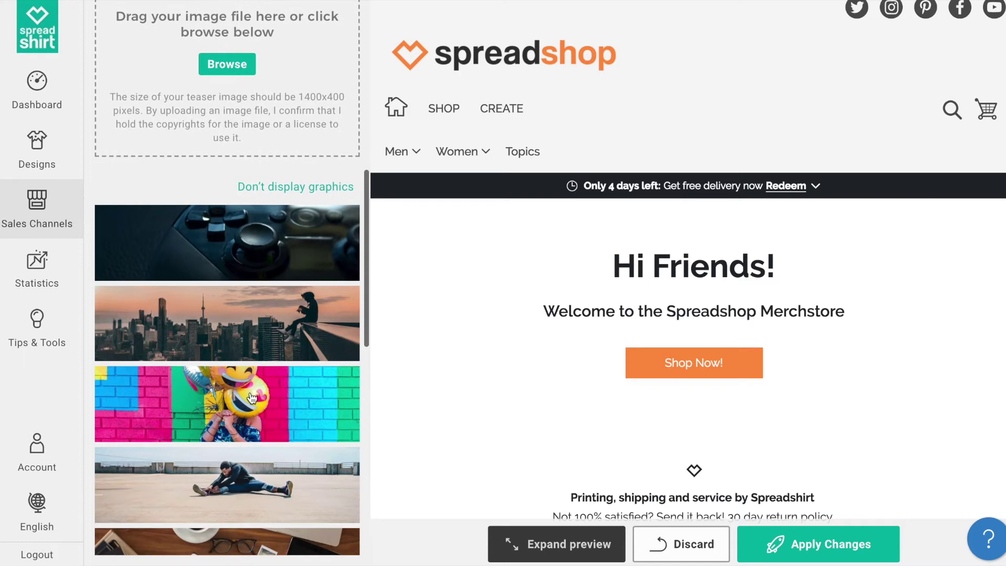
{"action": "left_click", "coordinate": [250, 391]}
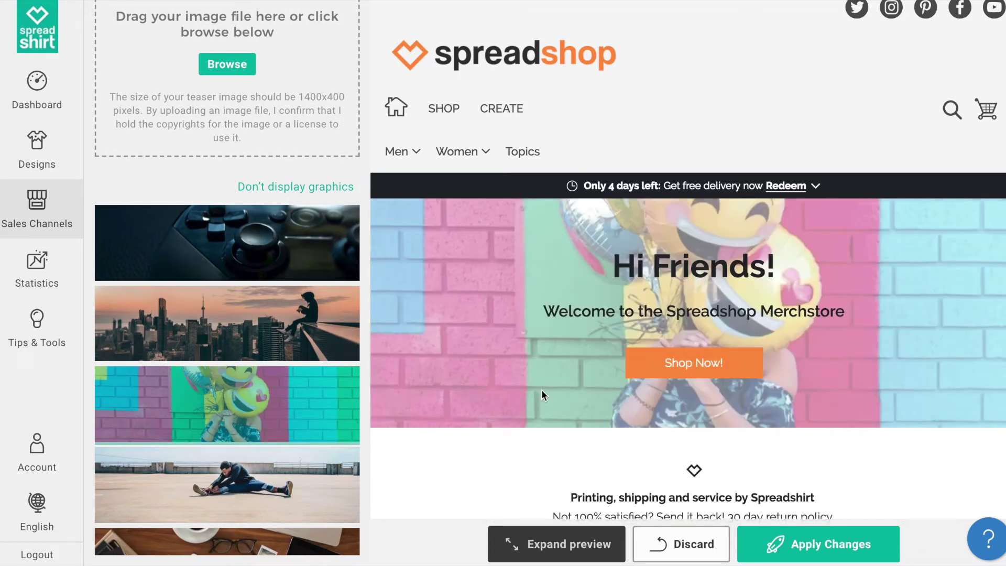
{"action": "left_click", "coordinate": [838, 547]}
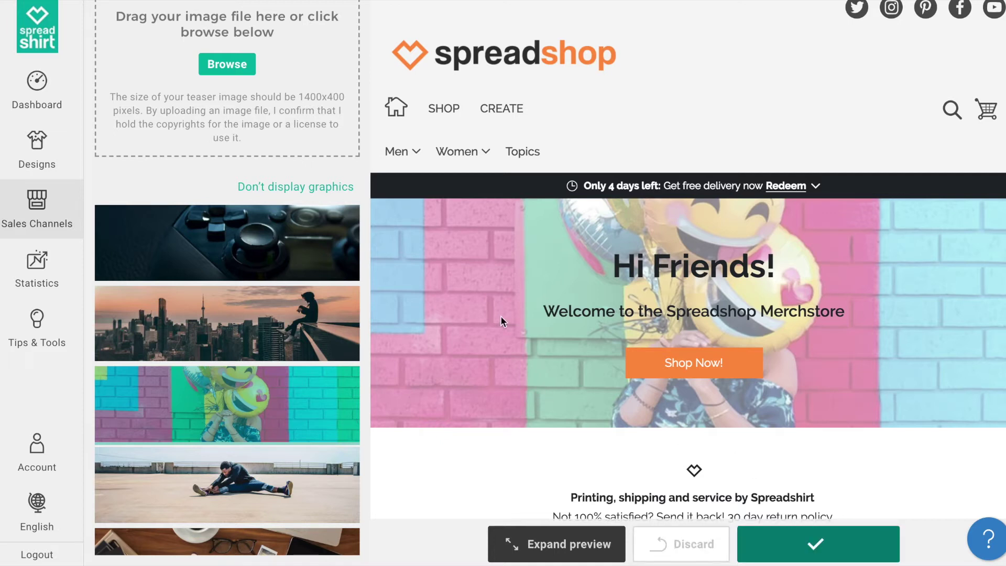
{"action": "scroll", "coordinate": [274, 189], "scroll_direction": "up", "scroll_amount": 10}
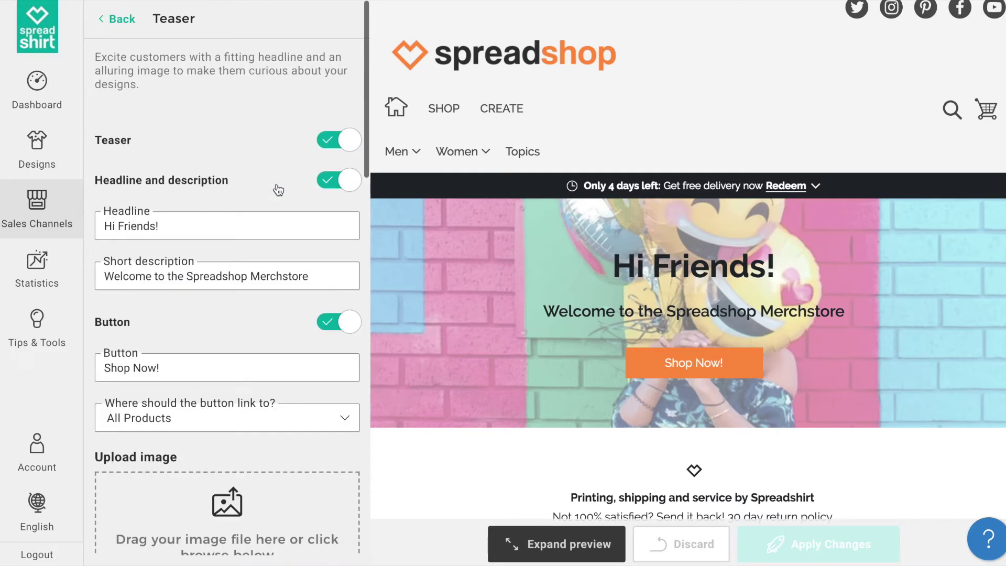
{"action": "left_click", "coordinate": [122, 19]}
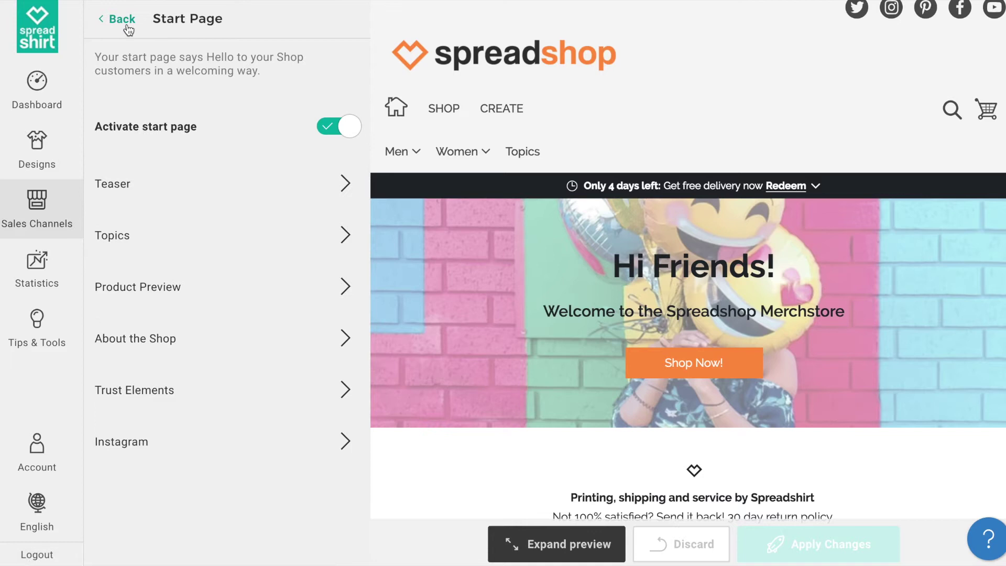
- Turn on Topics with the button labelled 'See More Topics' and preview a topic tile
{"action": "left_click", "coordinate": [162, 242]}
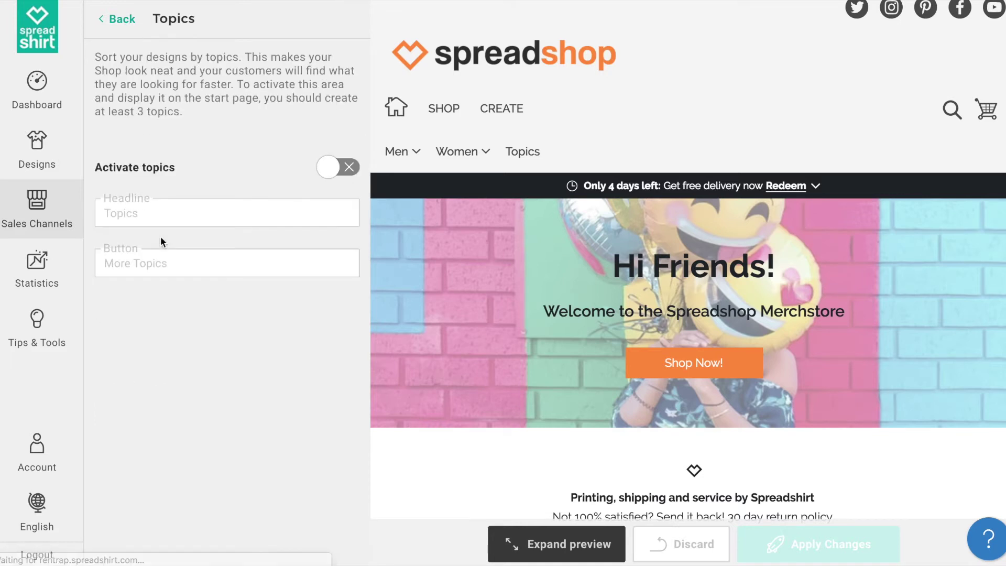
{"action": "left_click", "coordinate": [331, 172]}
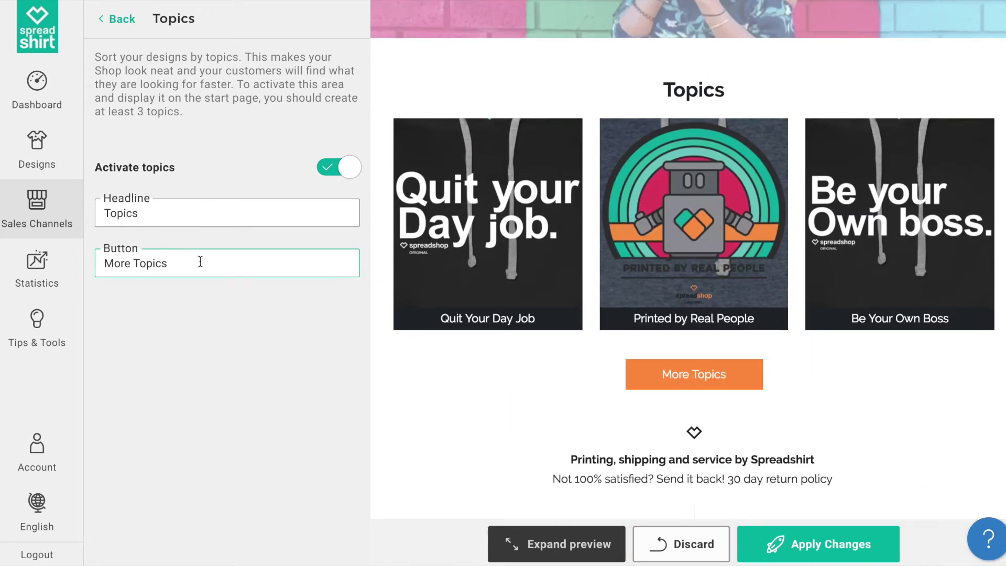
{"action": "type", "text": "See"}
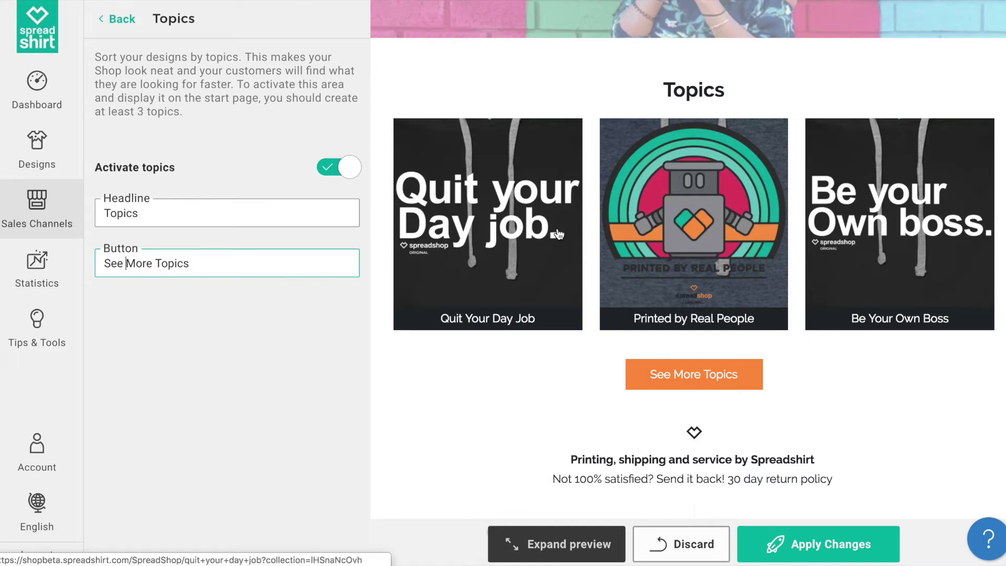
{"action": "left_click", "coordinate": [513, 225]}
- Check the topic tile and See More Topics links in the preview
{"action": "scroll", "coordinate": [517, 246], "scroll_direction": "down", "scroll_amount": 5}
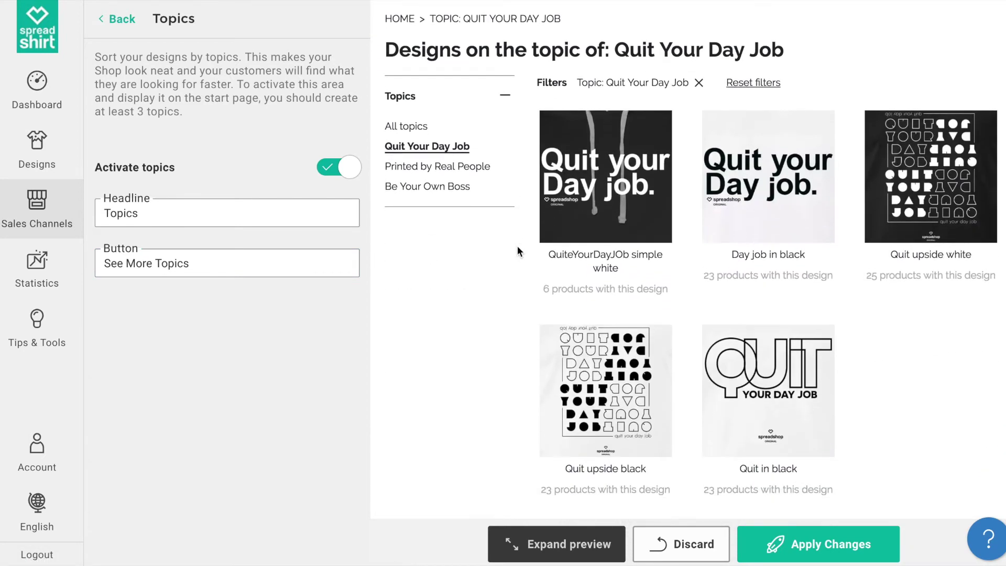
{"action": "scroll", "coordinate": [517, 246], "scroll_direction": "up", "scroll_amount": 5}
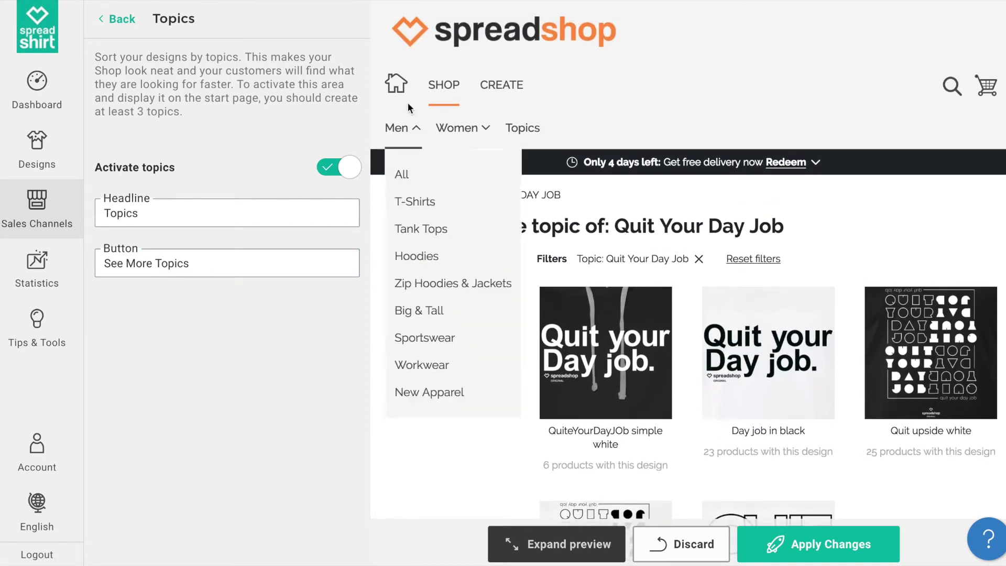
{"action": "left_click", "coordinate": [399, 94]}
{"action": "scroll", "coordinate": [523, 308], "scroll_direction": "down", "scroll_amount": 5}
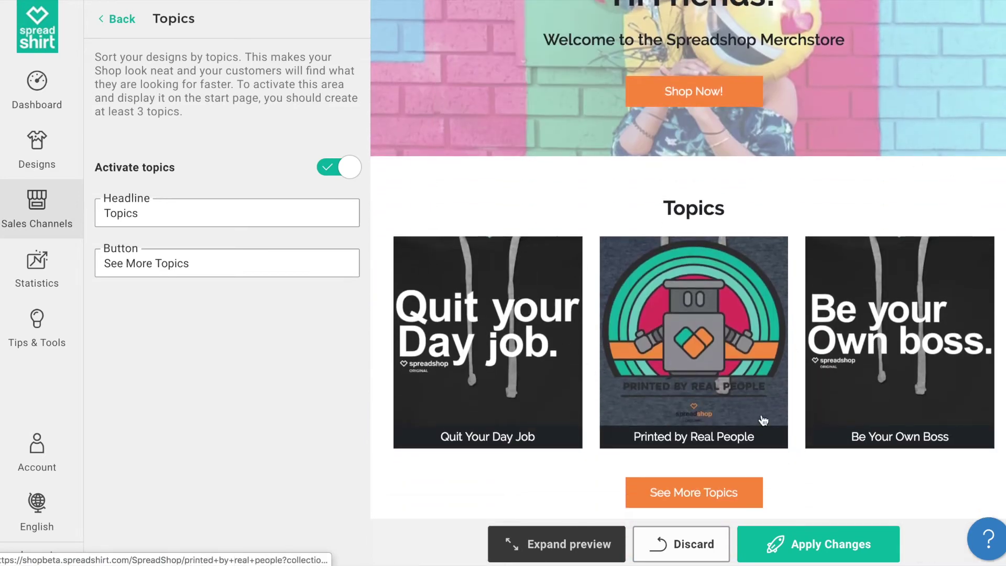
{"action": "left_click", "coordinate": [685, 491]}
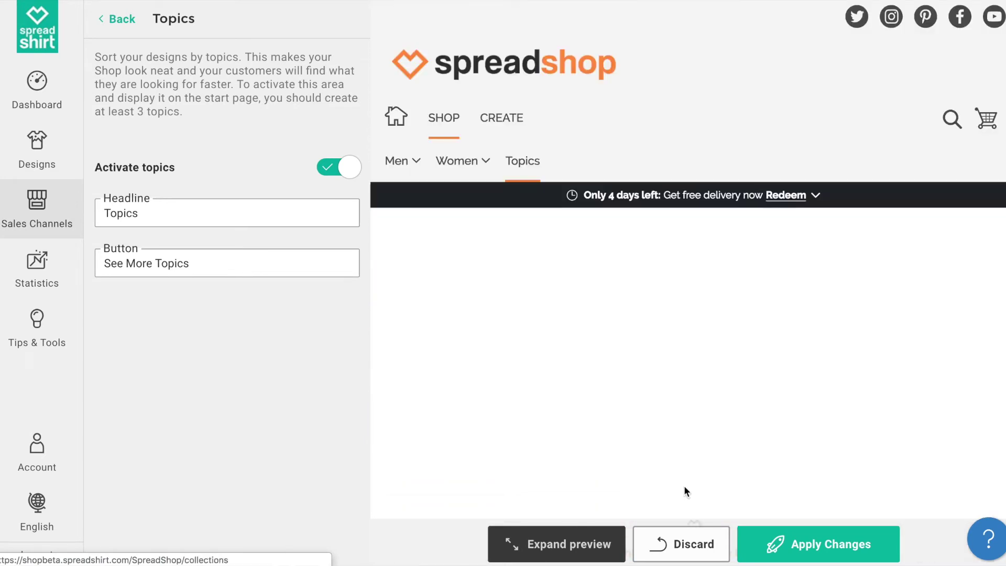
{"action": "scroll", "coordinate": [695, 408], "scroll_direction": "down", "scroll_amount": 5}
{"action": "scroll", "coordinate": [694, 400], "scroll_direction": "up", "scroll_amount": 5}
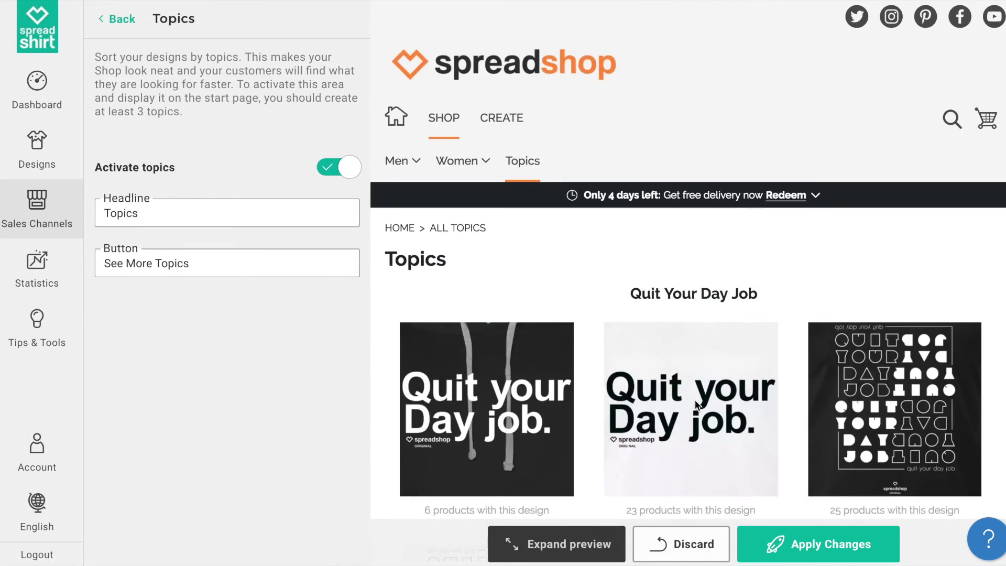
{"action": "left_click", "coordinate": [398, 122]}
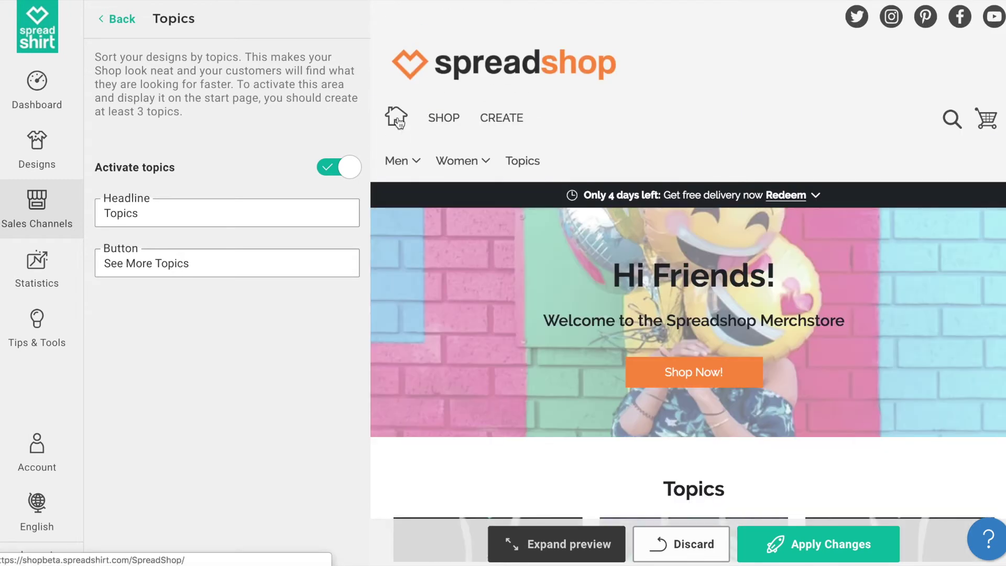
- Apply the Topics changes and return to the Start Page section list
{"action": "scroll", "coordinate": [540, 314], "scroll_direction": "down", "scroll_amount": 5}
{"action": "scroll", "coordinate": [540, 314], "scroll_direction": "down", "scroll_amount": 2}
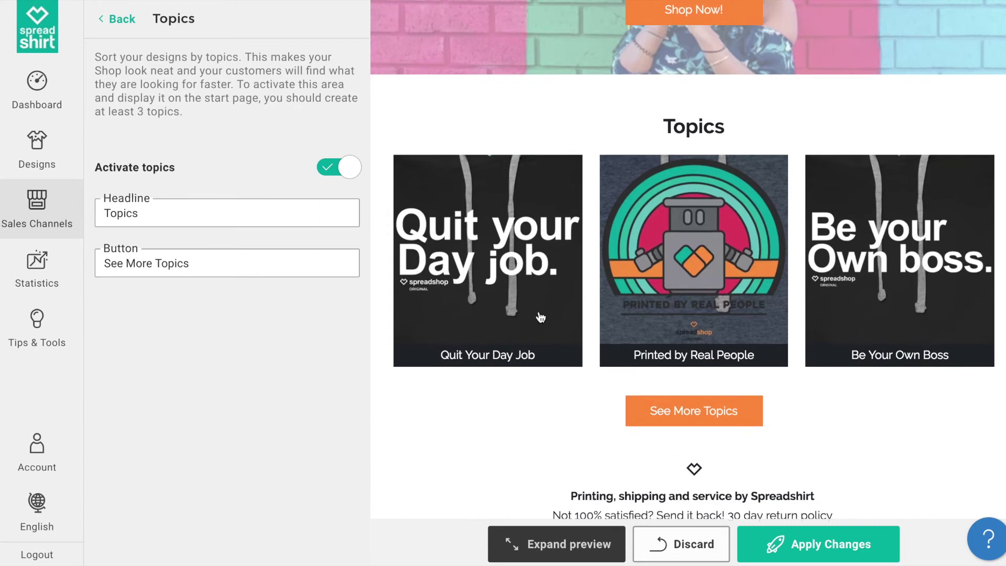
{"action": "left_click", "coordinate": [809, 549]}
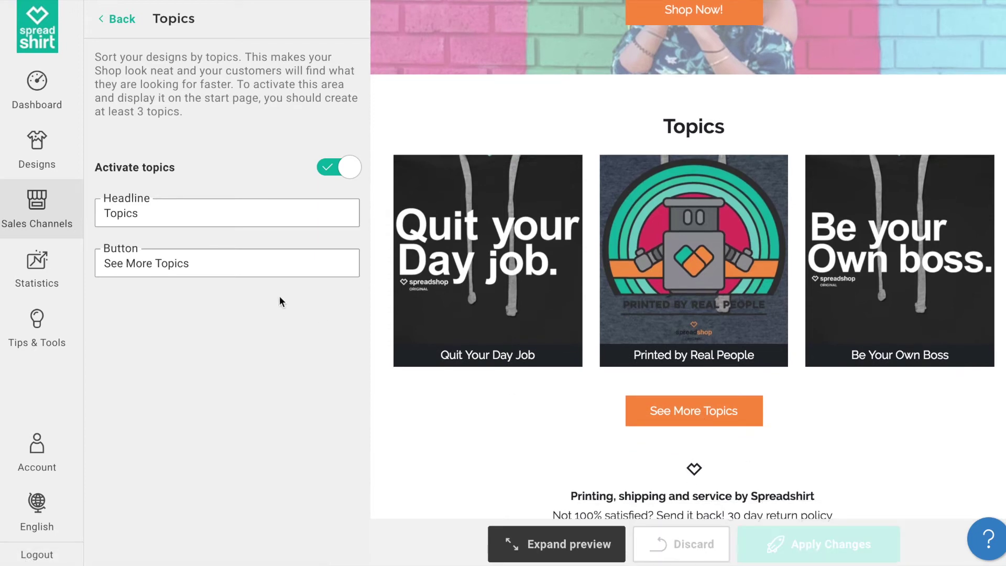
{"action": "left_click", "coordinate": [118, 20]}
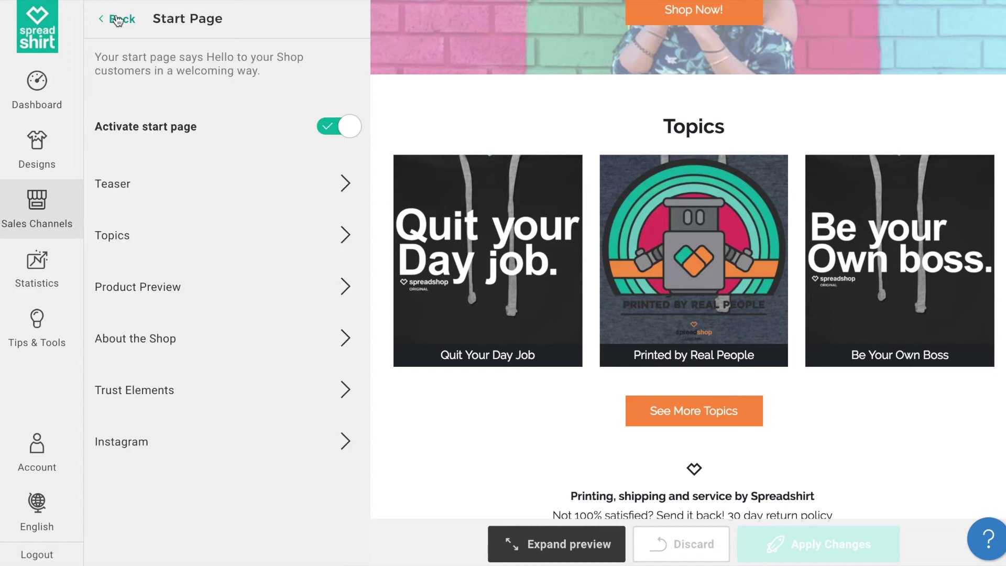
- Turn on Product Preview with headline 'Great Products' and button 'Show More Products'
{"action": "left_click", "coordinate": [157, 302]}
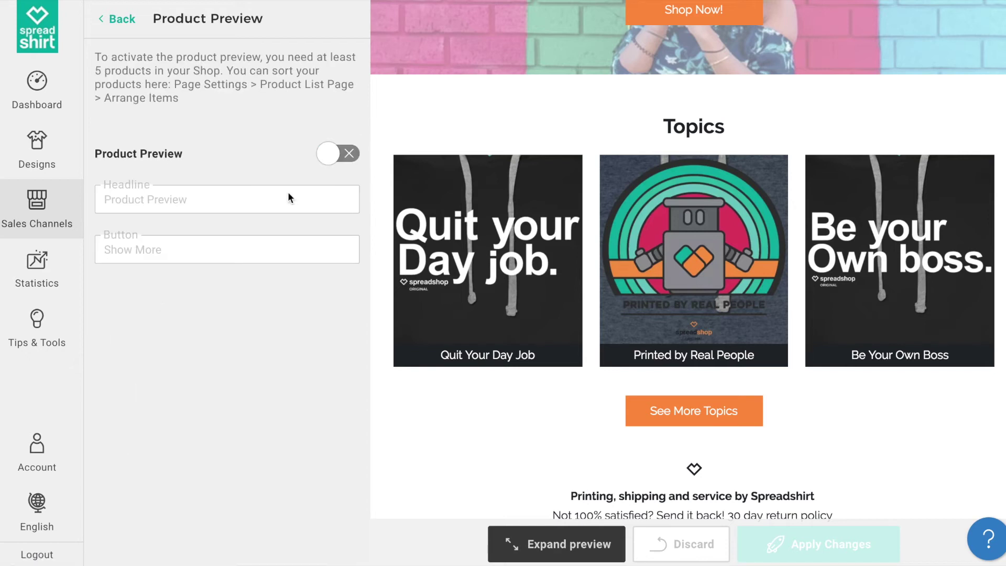
{"action": "left_click", "coordinate": [332, 158]}
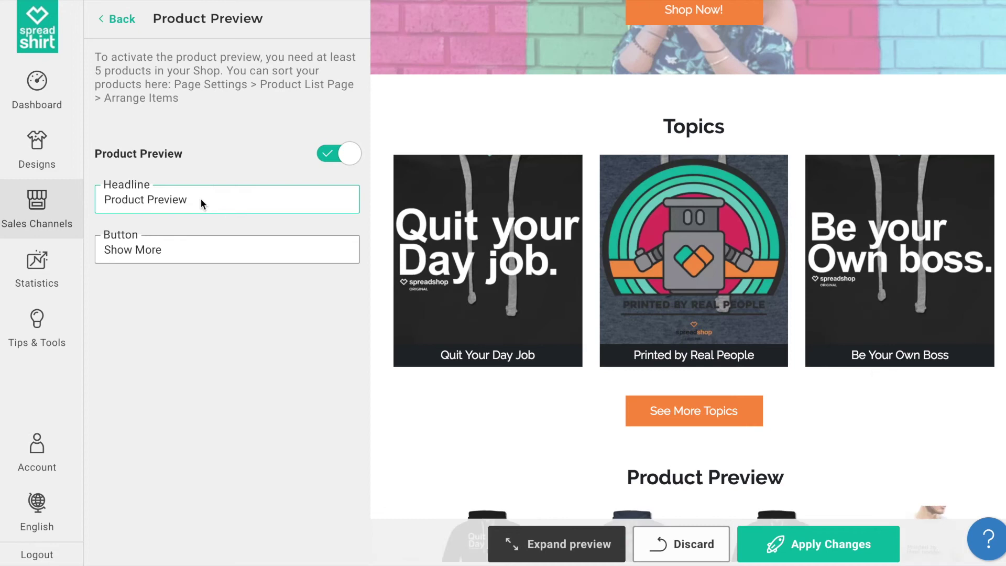
{"action": "scroll", "coordinate": [552, 253], "scroll_direction": "down", "scroll_amount": 6}
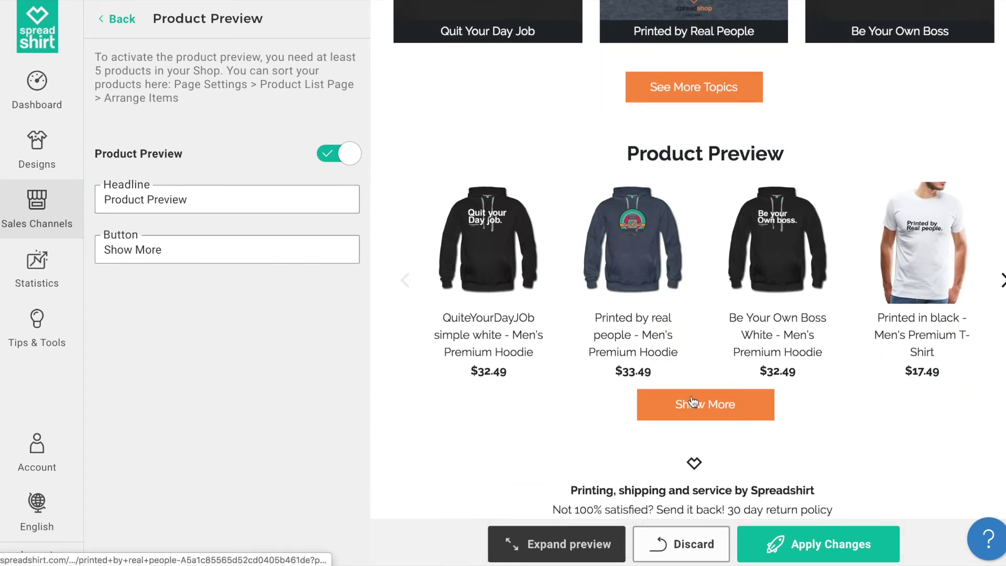
{"action": "left_click", "coordinate": [240, 252]}
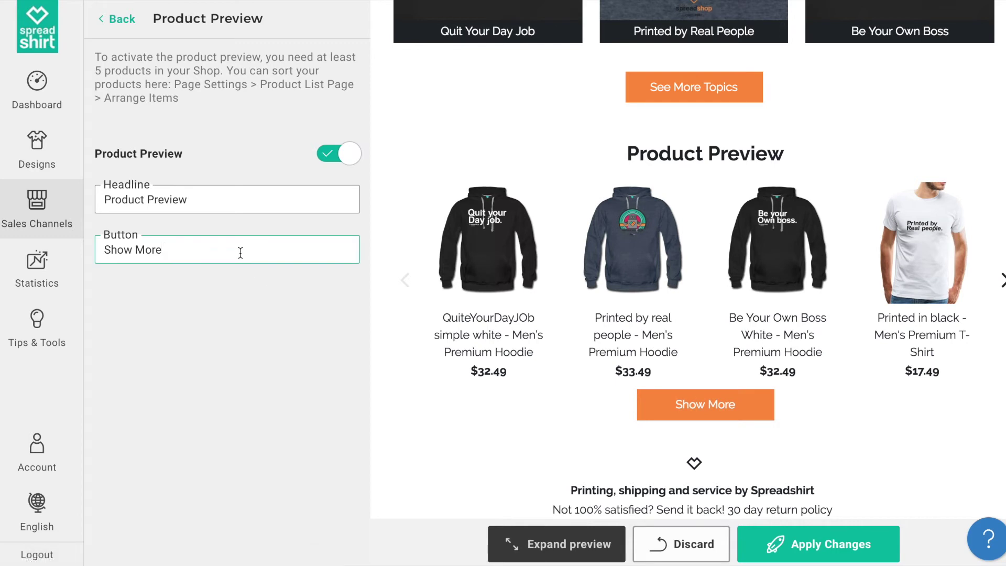
{"action": "triple_click", "coordinate": [214, 195]}
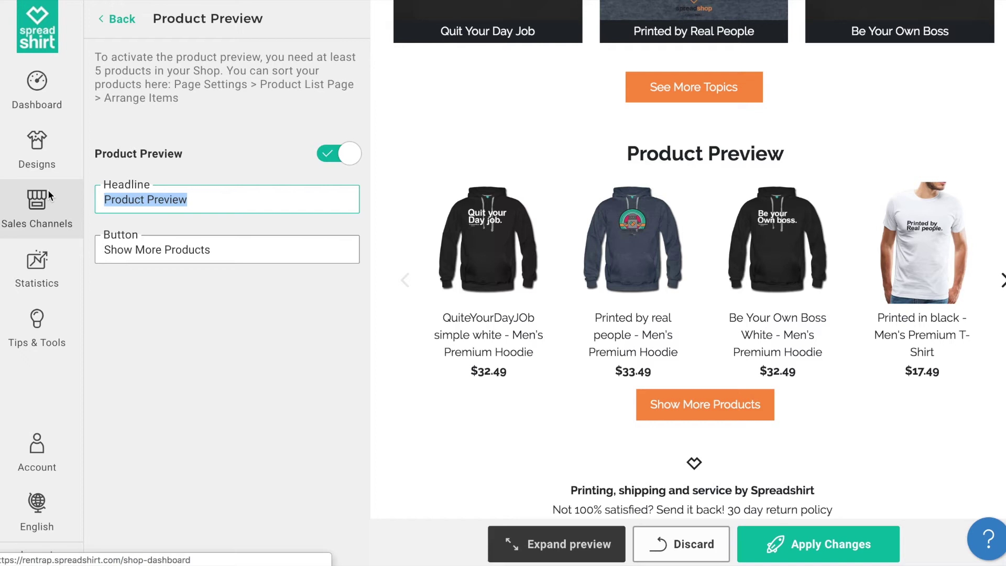
{"action": "type", "text": "Great Products"}
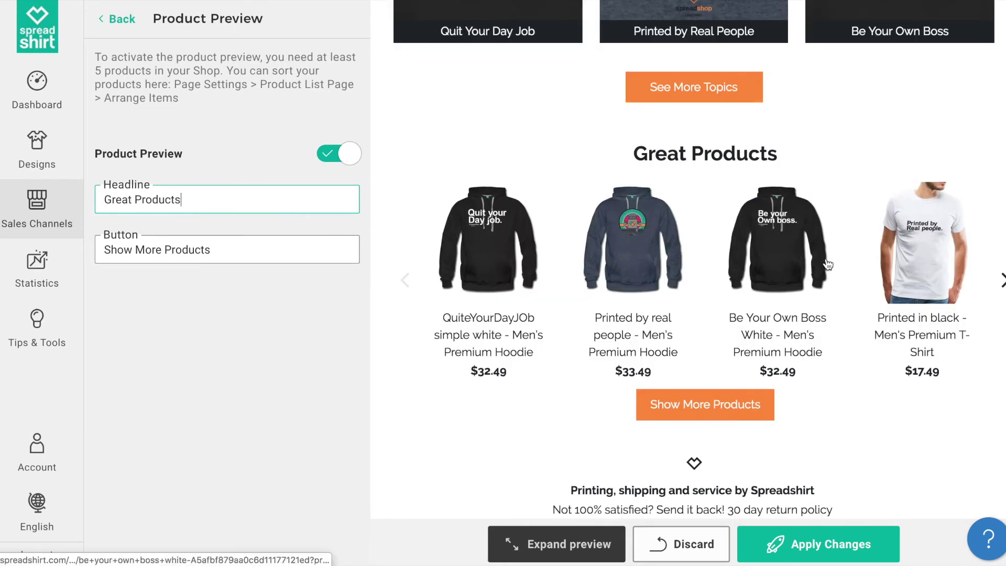
- Page through the product carousel and view the BYOB Robot hoodie page in preview
{"action": "left_click", "coordinate": [1001, 283]}
{"action": "left_click", "coordinate": [1001, 281]}
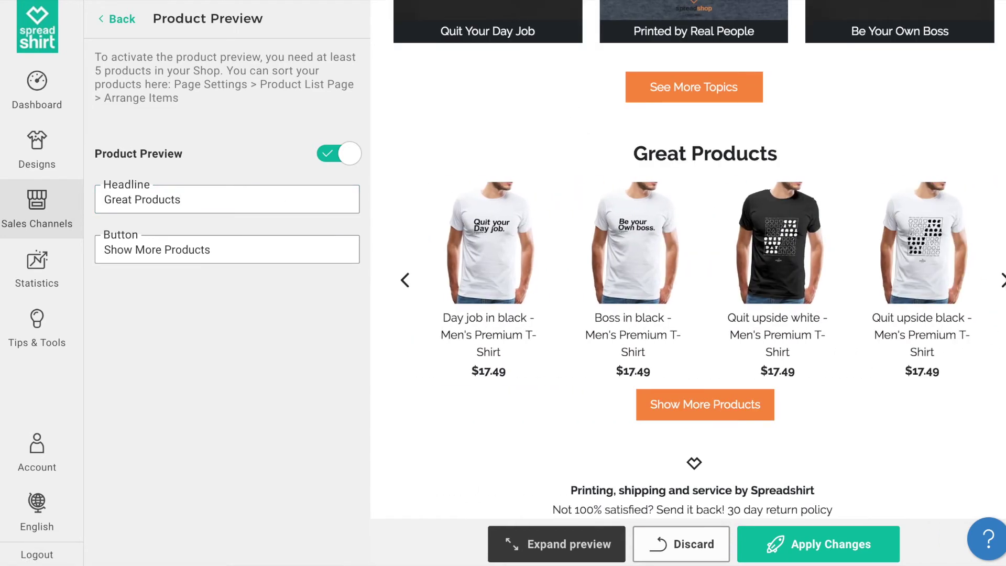
{"action": "left_click", "coordinate": [1001, 281]}
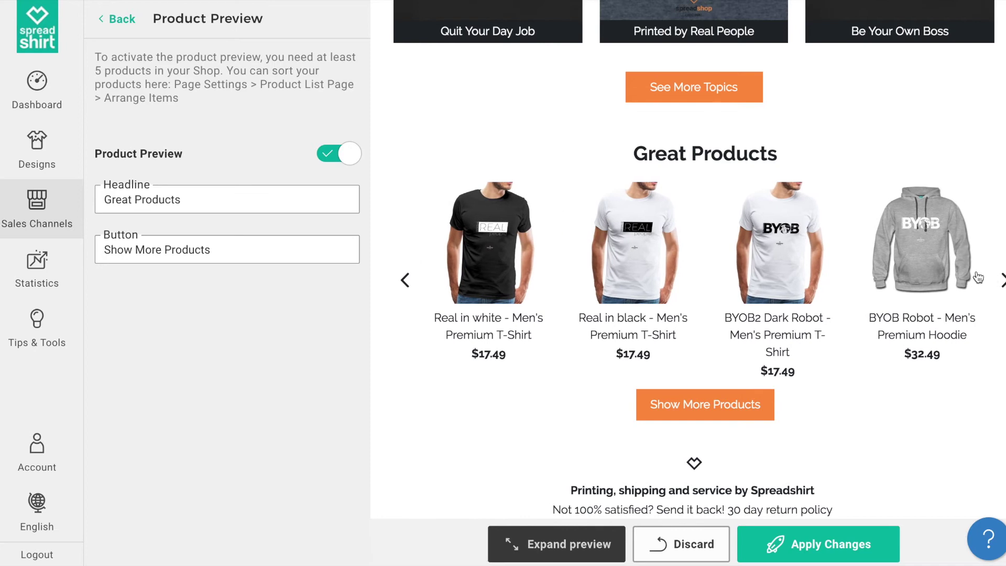
{"action": "left_click", "coordinate": [937, 252]}
{"action": "scroll", "coordinate": [837, 306], "scroll_direction": "down", "scroll_amount": 1}
{"action": "scroll", "coordinate": [836, 307], "scroll_direction": "down", "scroll_amount": 2}
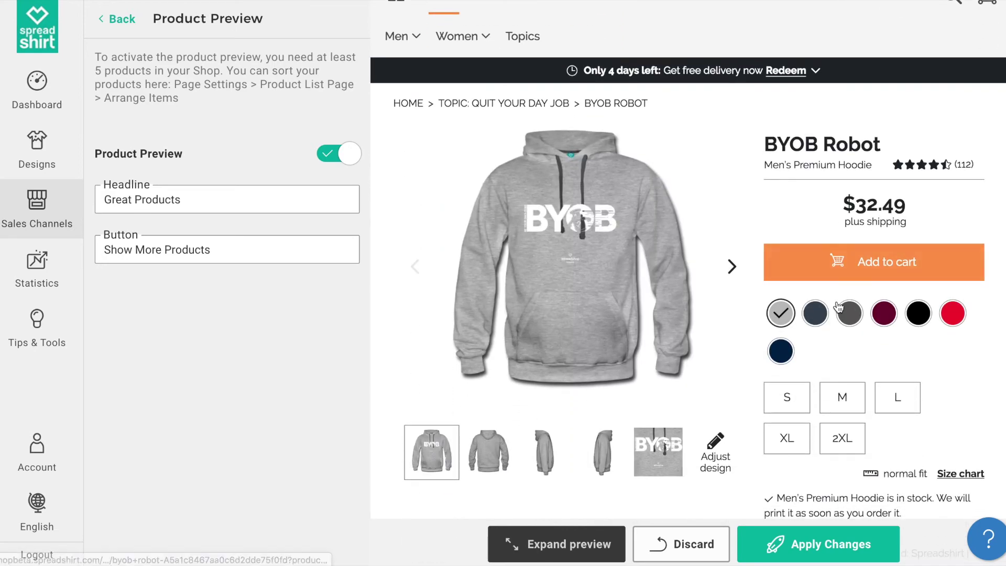
{"action": "scroll", "coordinate": [836, 300], "scroll_direction": "up", "scroll_amount": 3}
{"action": "left_click", "coordinate": [408, 124]}
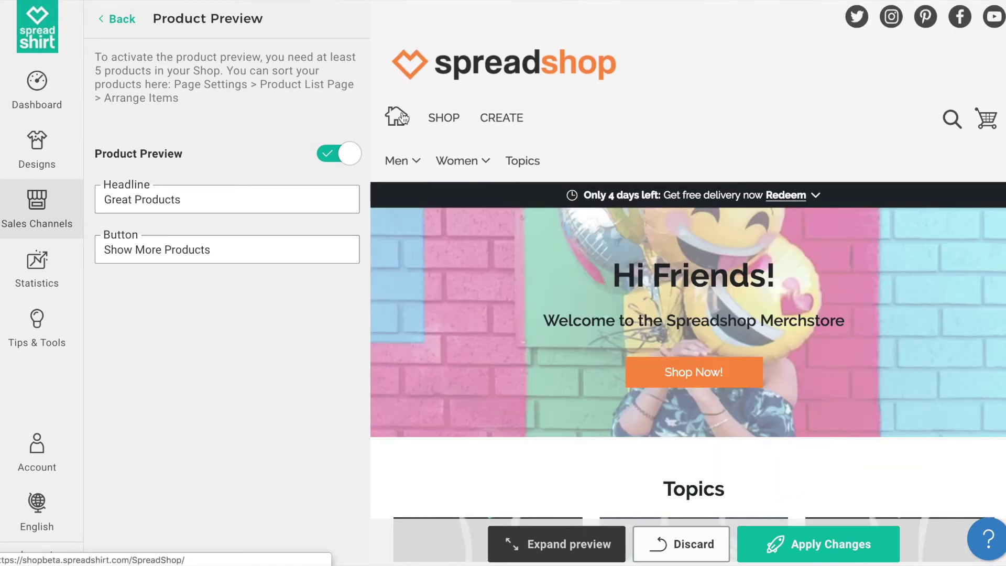
- Check where Show More Products leads, then apply the Product Preview changes
{"action": "scroll", "coordinate": [596, 275], "scroll_direction": "down", "scroll_amount": 15}
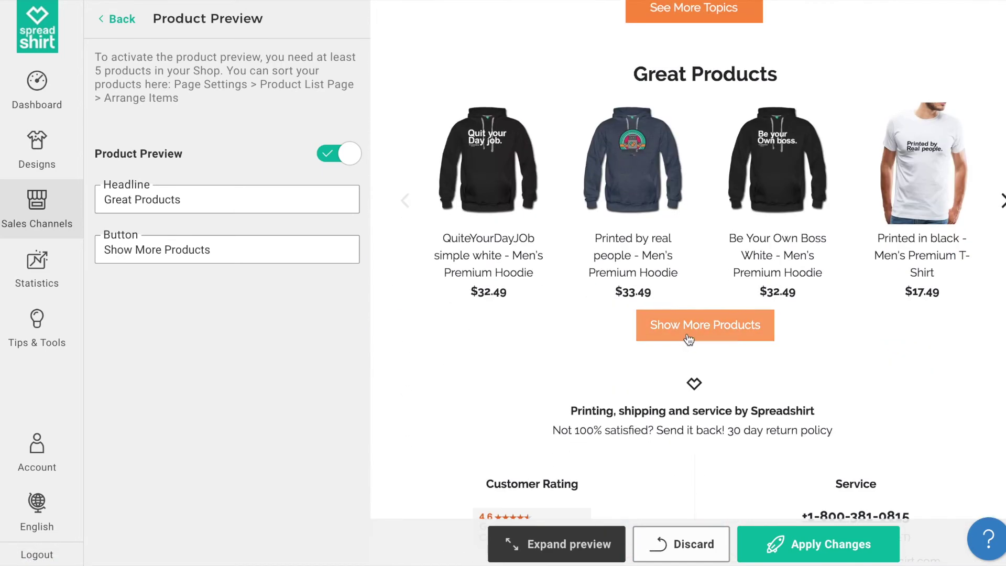
{"action": "left_click", "coordinate": [705, 344]}
{"action": "scroll", "coordinate": [689, 338], "scroll_direction": "down", "scroll_amount": 5}
{"action": "scroll", "coordinate": [687, 338], "scroll_direction": "down", "scroll_amount": 7}
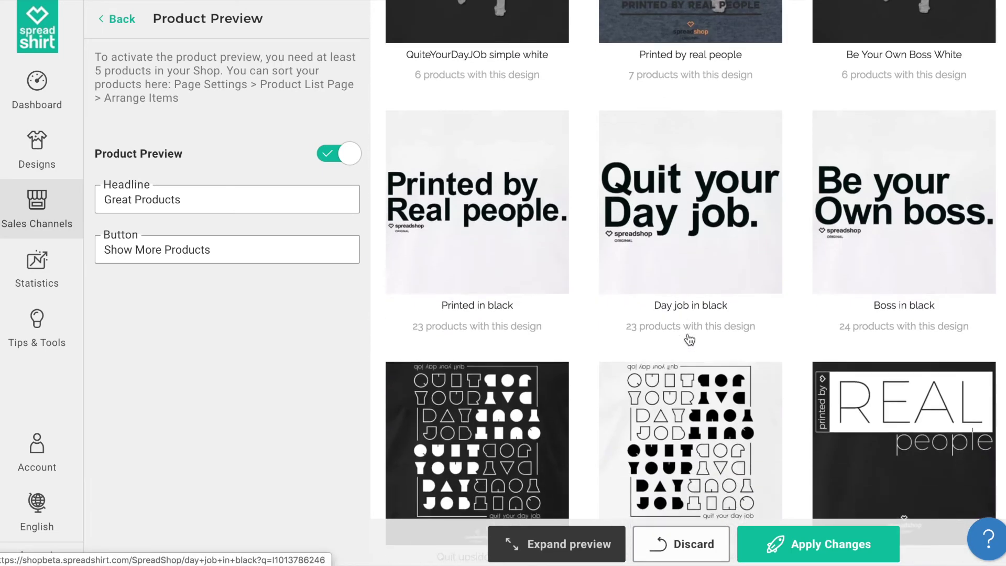
{"action": "scroll", "coordinate": [689, 340], "scroll_direction": "up", "scroll_amount": 9}
{"action": "scroll", "coordinate": [687, 333], "scroll_direction": "up", "scroll_amount": 3}
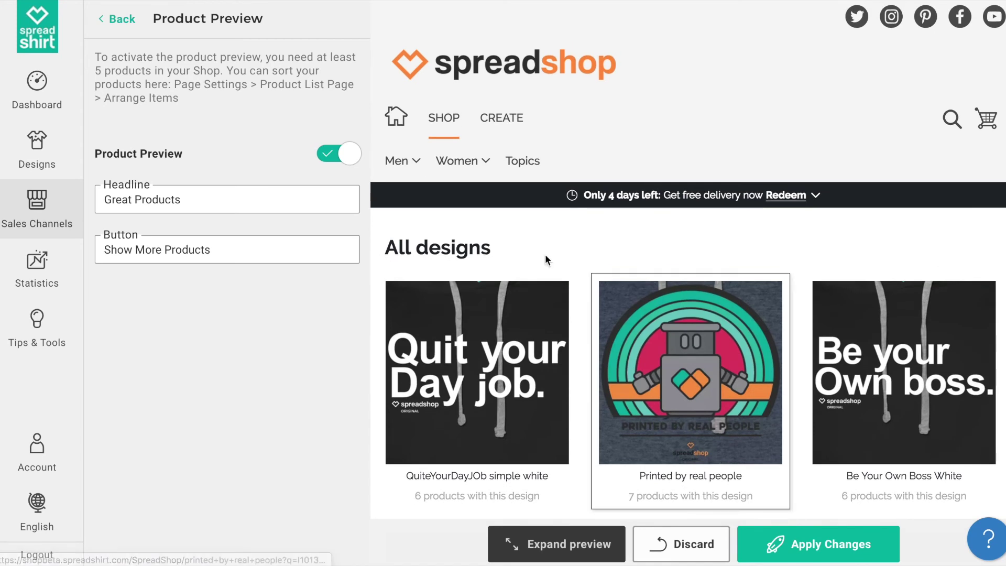
{"action": "left_click", "coordinate": [396, 116]}
{"action": "left_click", "coordinate": [819, 545]}
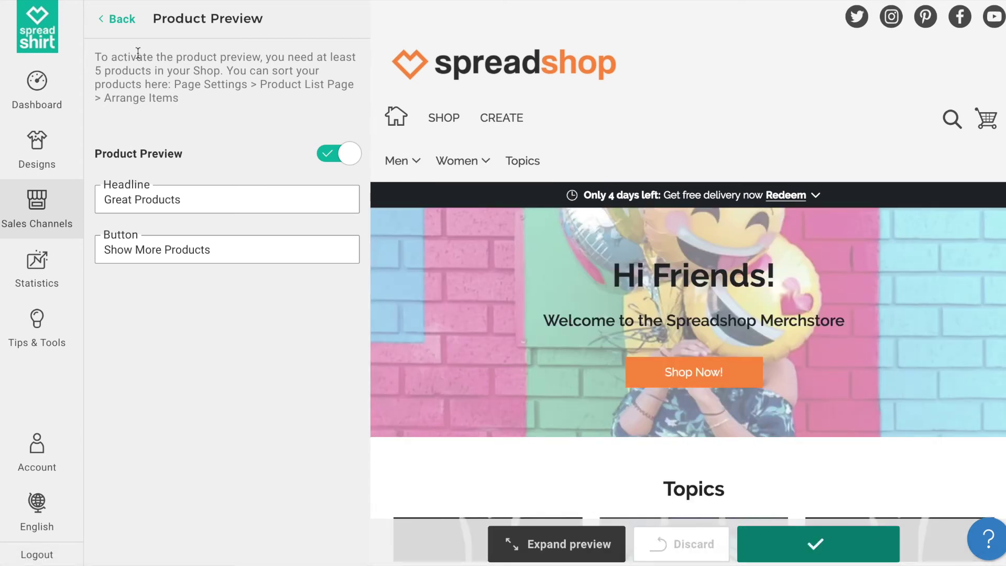
- Switch on About the Shop and upload aboutus.jpg as its image
{"action": "left_click", "coordinate": [124, 21]}
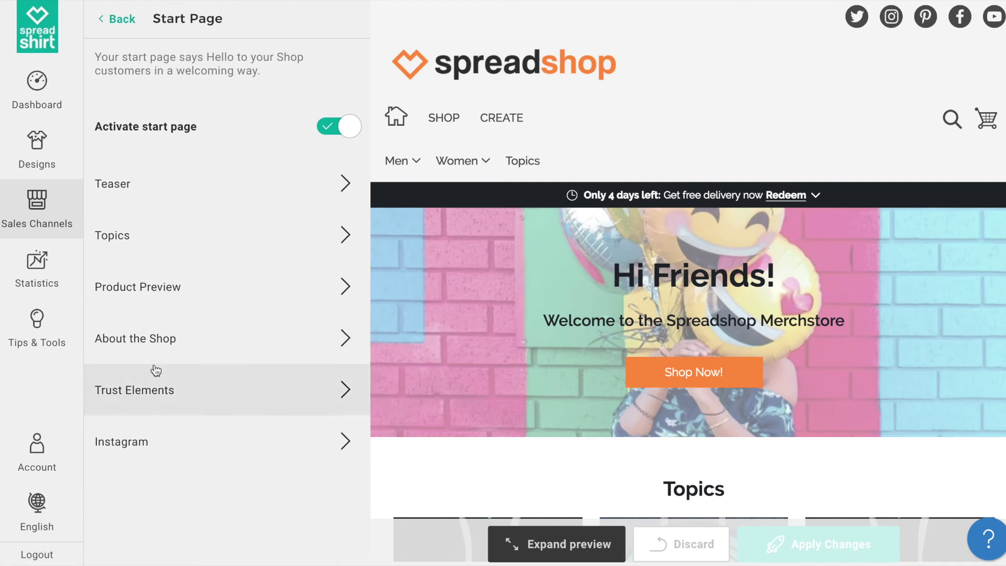
{"action": "left_click", "coordinate": [194, 337]}
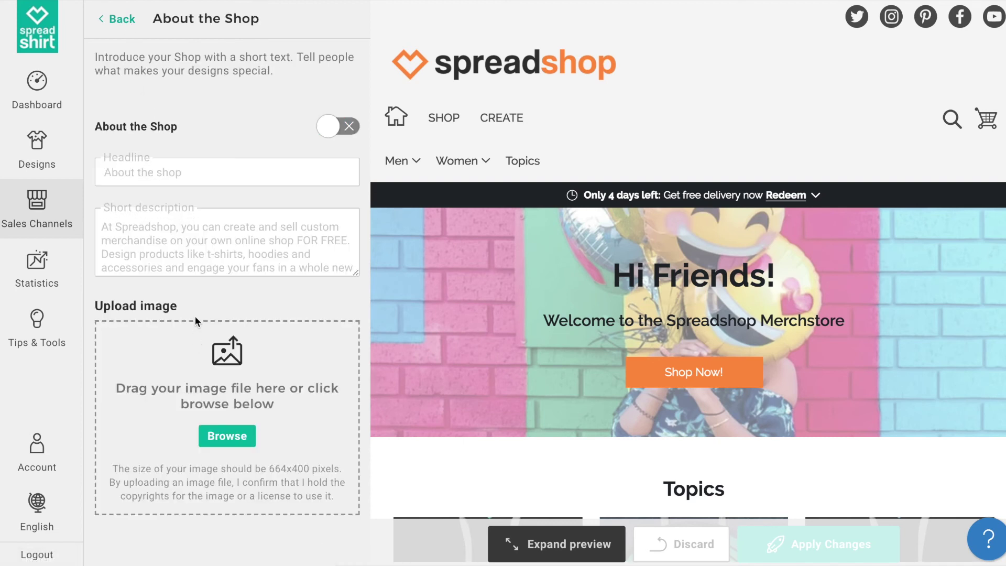
{"action": "left_click", "coordinate": [329, 127]}
{"action": "scroll", "coordinate": [253, 230], "scroll_direction": "down", "scroll_amount": 2}
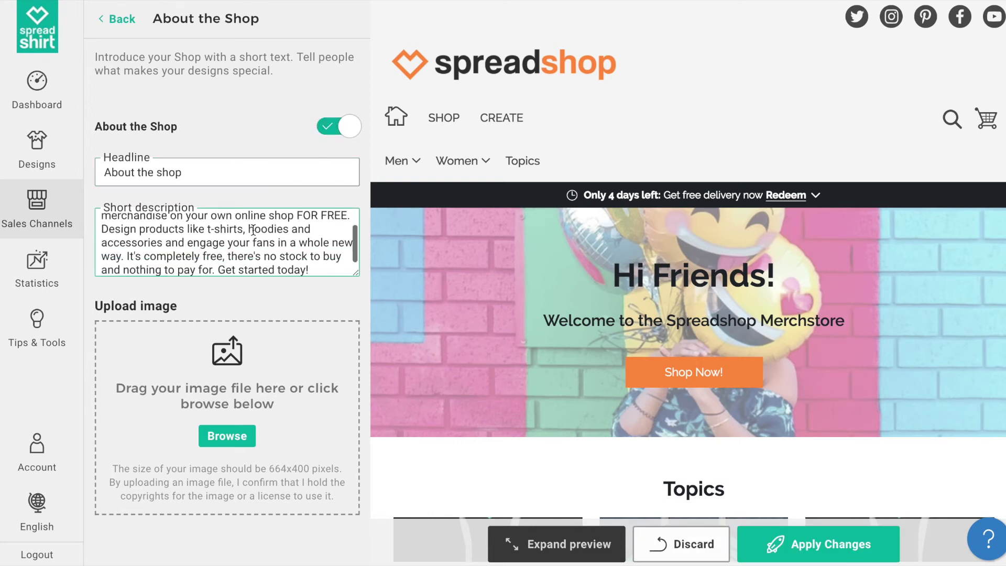
{"action": "scroll", "coordinate": [252, 229], "scroll_direction": "up", "scroll_amount": 2}
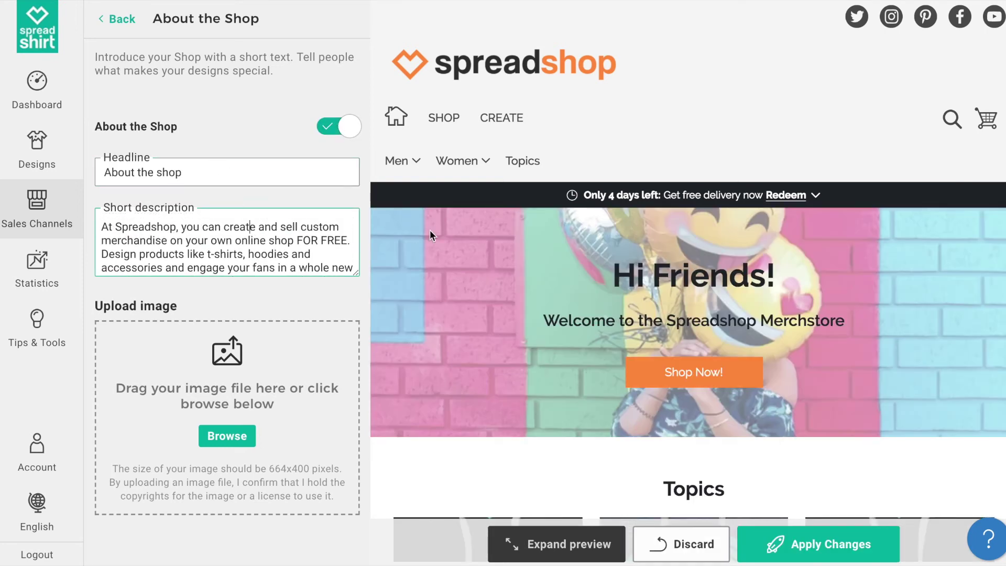
{"action": "scroll", "coordinate": [439, 231], "scroll_direction": "down", "scroll_amount": 10}
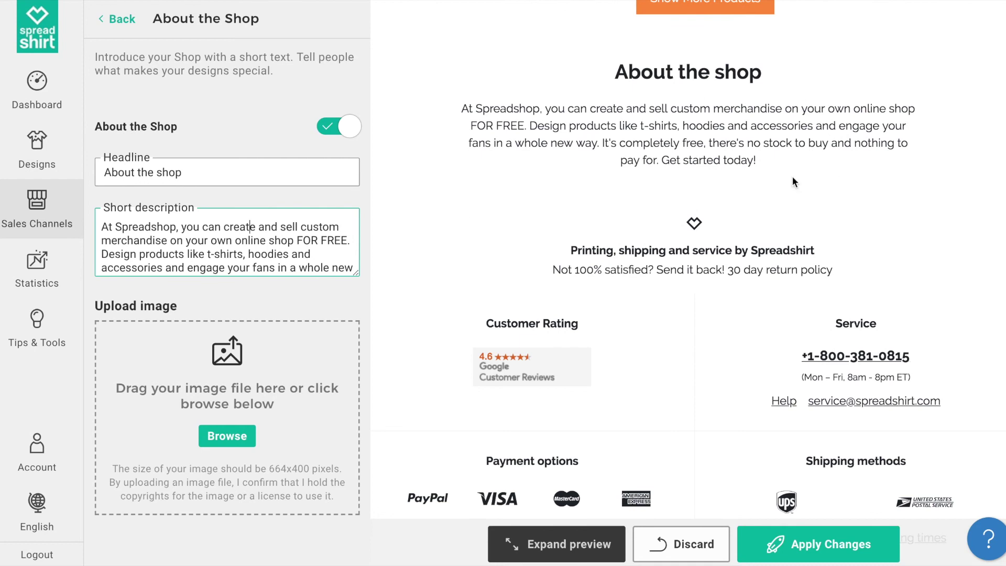
{"action": "left_click", "coordinate": [227, 444]}
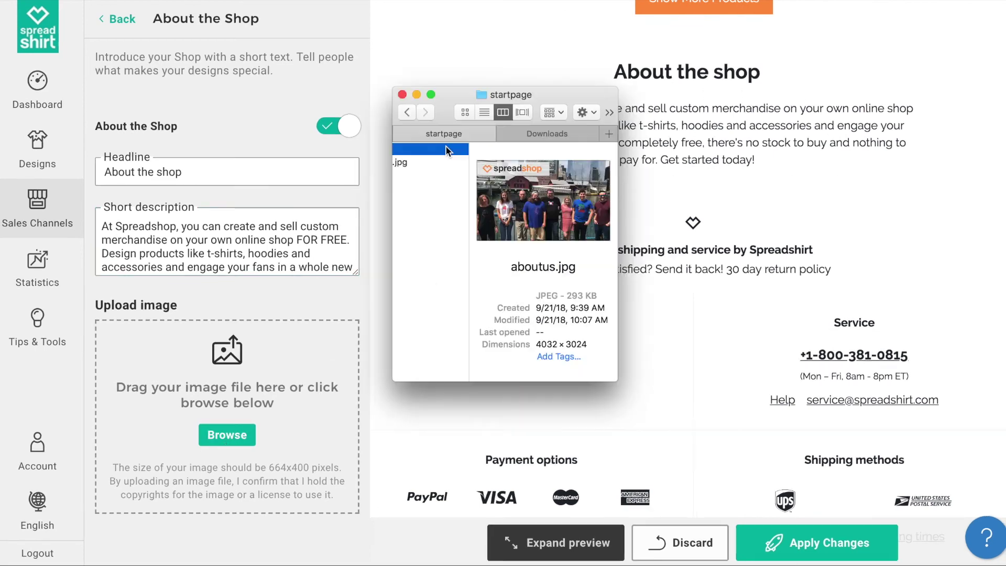
{"action": "left_click_drag", "start_coordinate": [445, 151], "coordinate": [281, 372]}
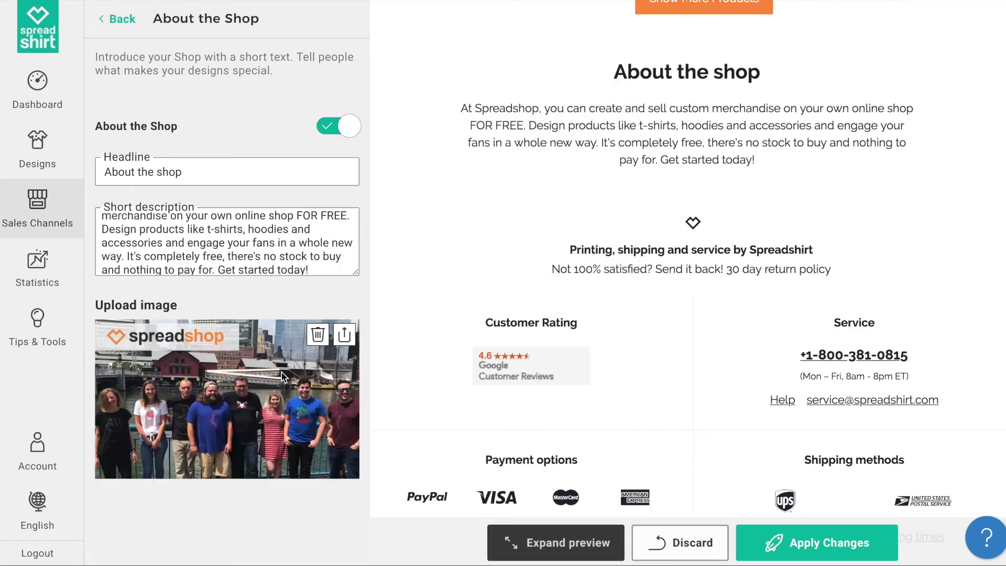
- Change the headline to 'The Smartest Way to Sell Merch Online' and apply
{"action": "scroll", "coordinate": [658, 153], "scroll_direction": "down", "scroll_amount": 3}
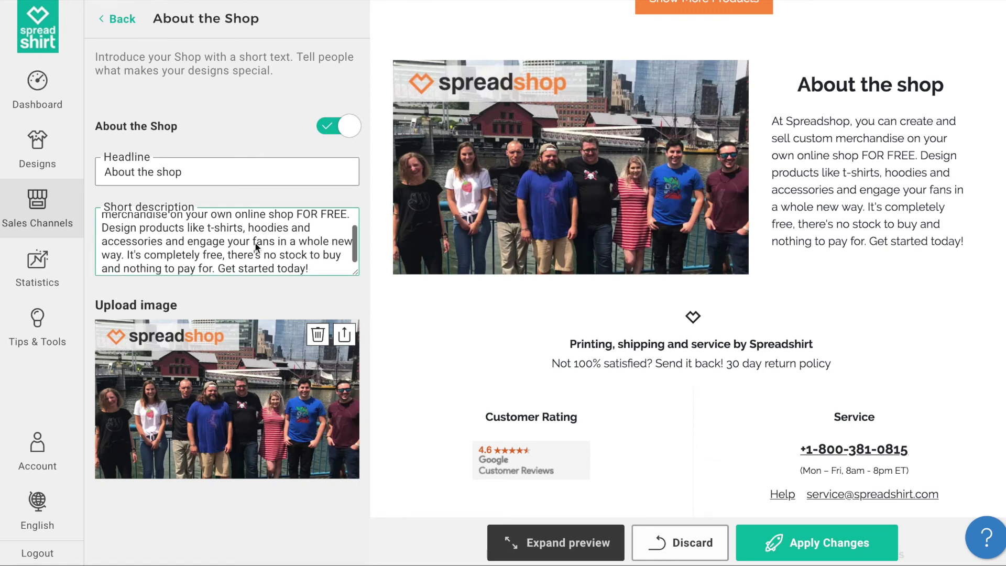
{"action": "scroll", "coordinate": [255, 242], "scroll_direction": "up", "scroll_amount": 2}
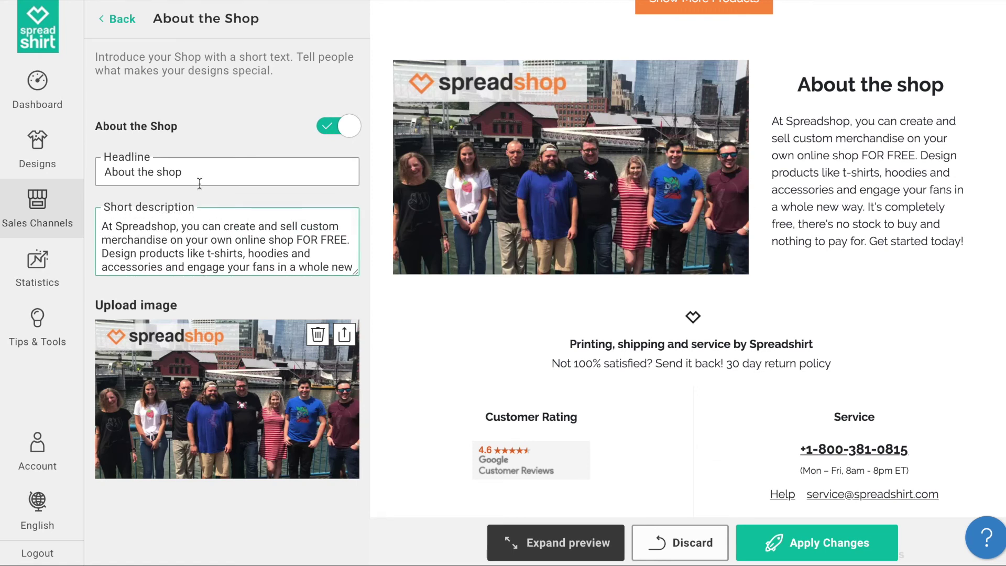
{"action": "triple_click", "coordinate": [118, 174]}
{"action": "type", "text": "The Smartest Way to Sell Merch Online"}
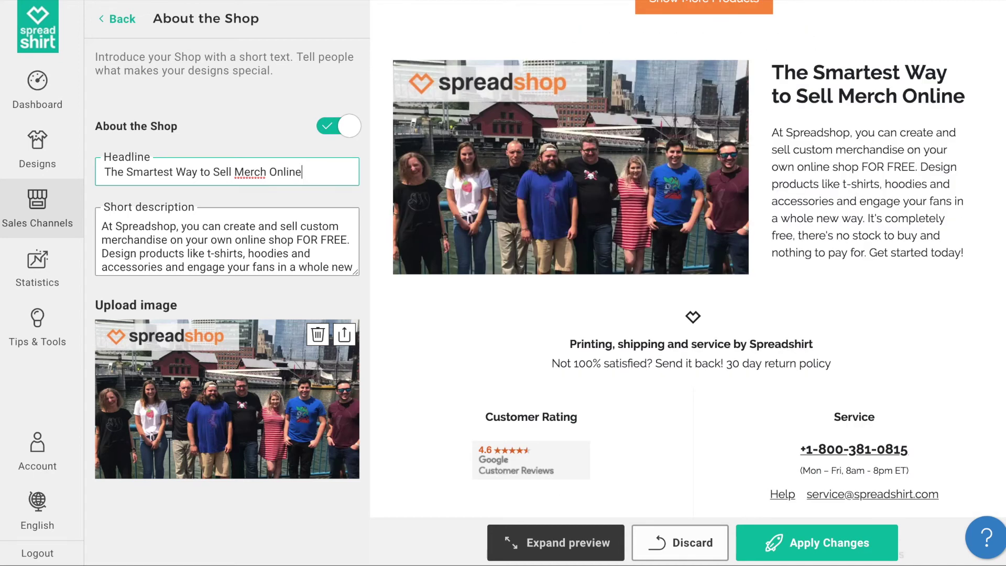
{"action": "scroll", "coordinate": [673, 190], "scroll_direction": "up", "scroll_amount": 4}
{"action": "scroll", "coordinate": [674, 190], "scroll_direction": "down", "scroll_amount": 2}
{"action": "left_click", "coordinate": [780, 539]}
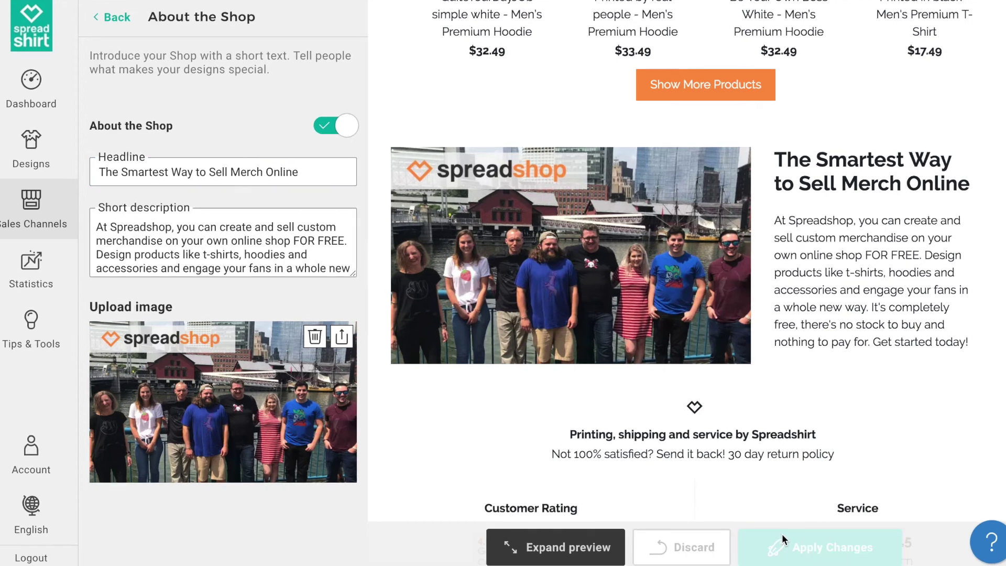
- Switch on Trust Elements, adding 'You can trust the quality', and apply it
{"action": "left_click", "coordinate": [111, 17]}
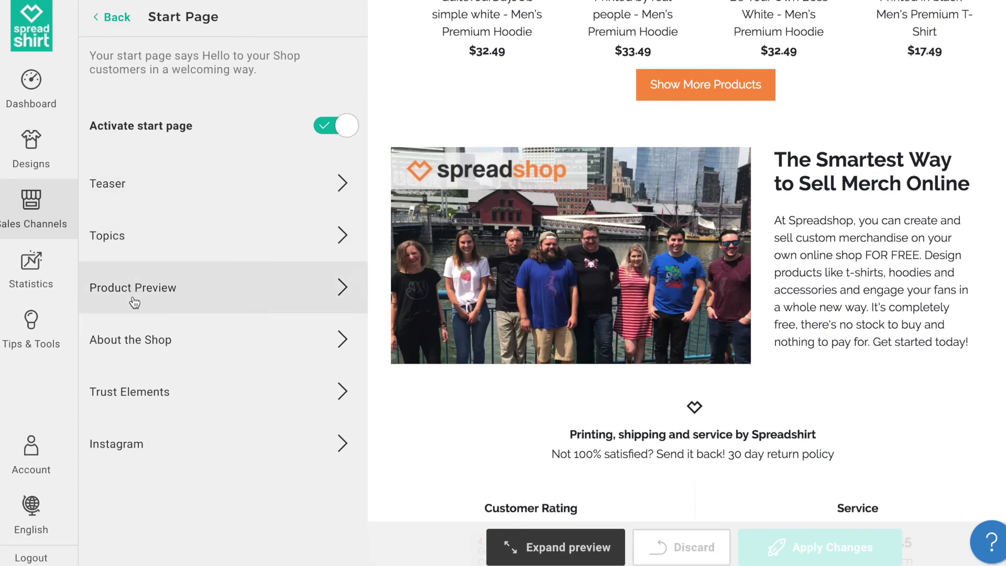
{"action": "left_click", "coordinate": [191, 405]}
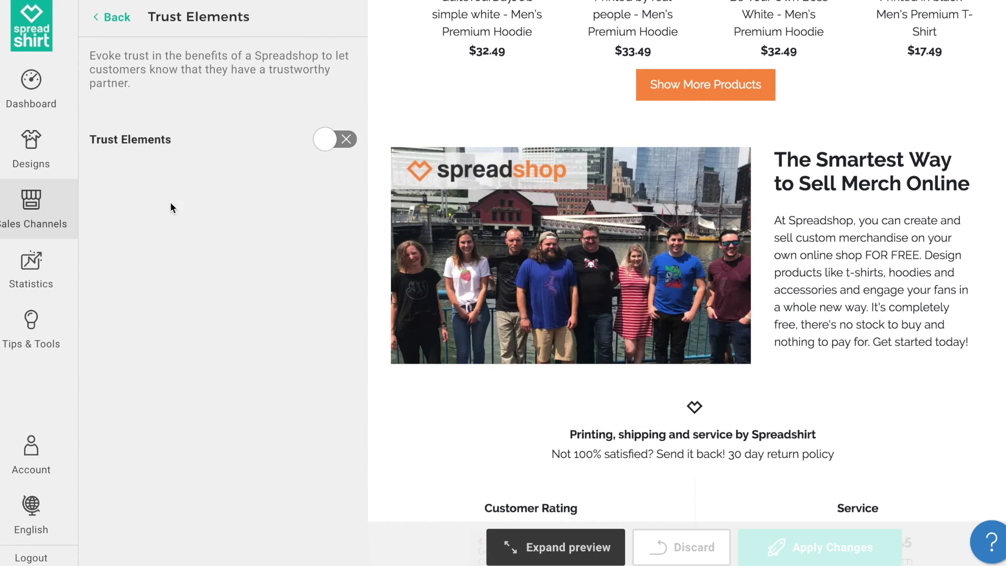
{"action": "left_click_drag", "start_coordinate": [141, 82], "coordinate": [87, 62]}
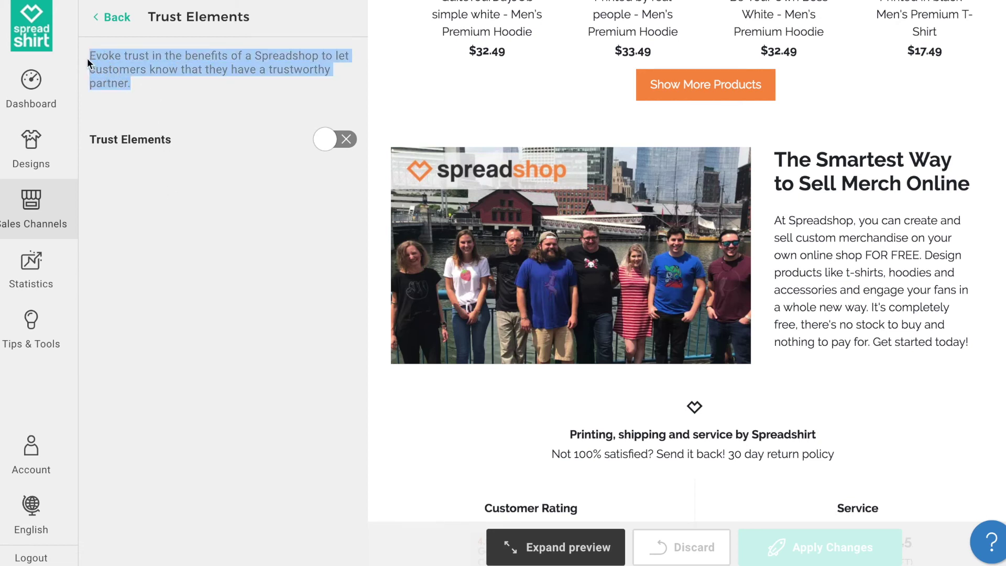
{"action": "left_click", "coordinate": [228, 117]}
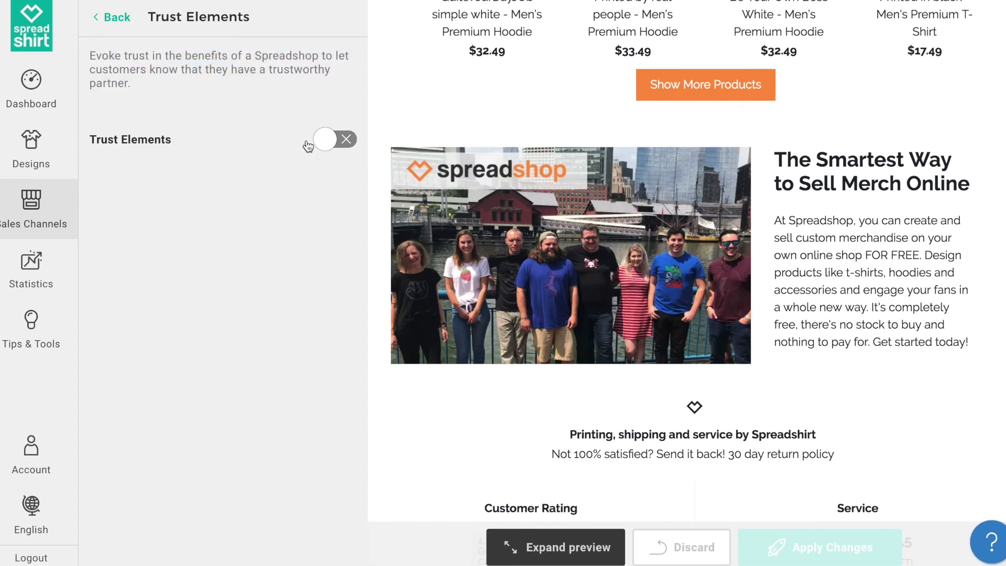
{"action": "left_click", "coordinate": [322, 143]}
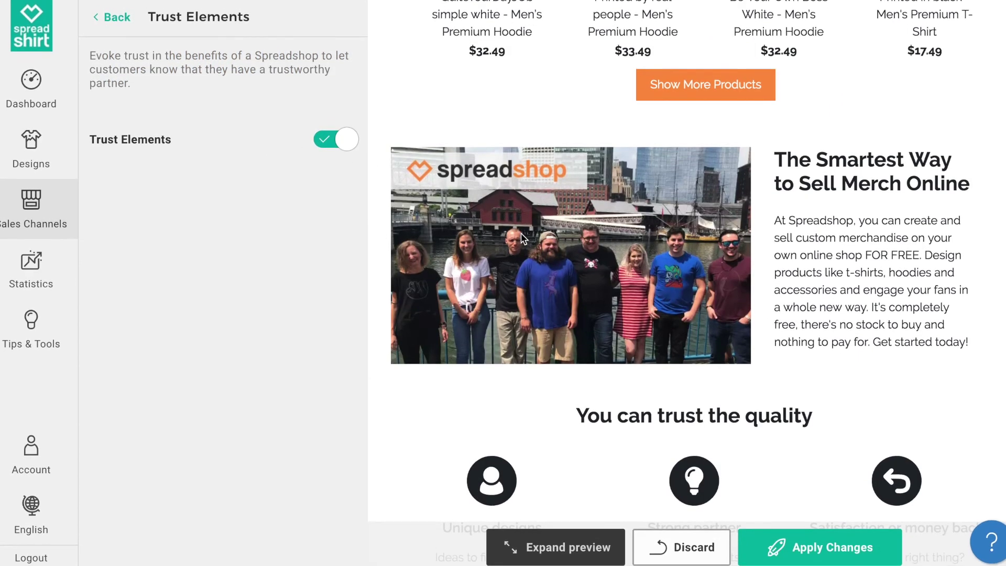
{"action": "scroll", "coordinate": [611, 265], "scroll_direction": "down", "scroll_amount": 3}
{"action": "scroll", "coordinate": [612, 265], "scroll_direction": "down", "scroll_amount": 3}
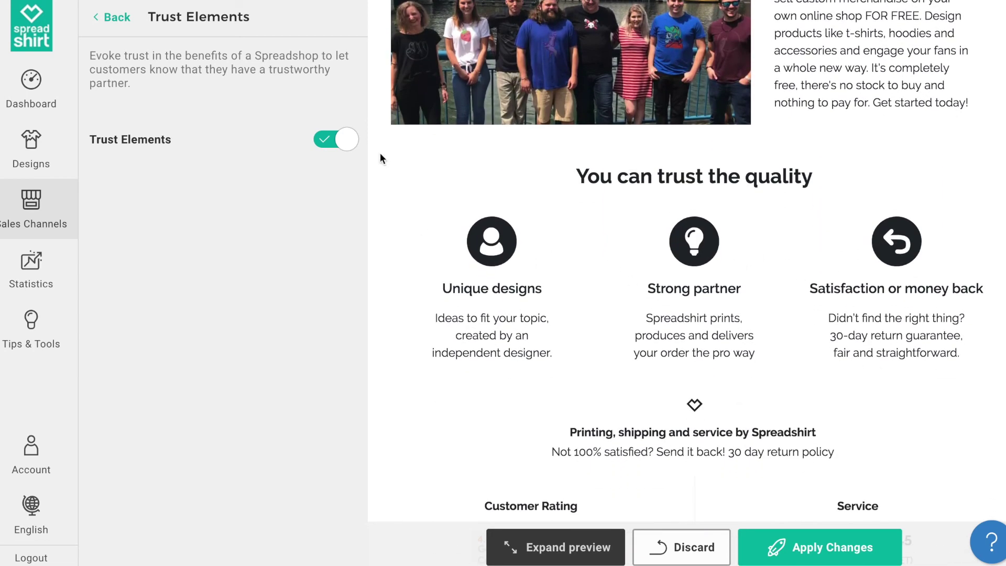
{"action": "left_click", "coordinate": [352, 148]}
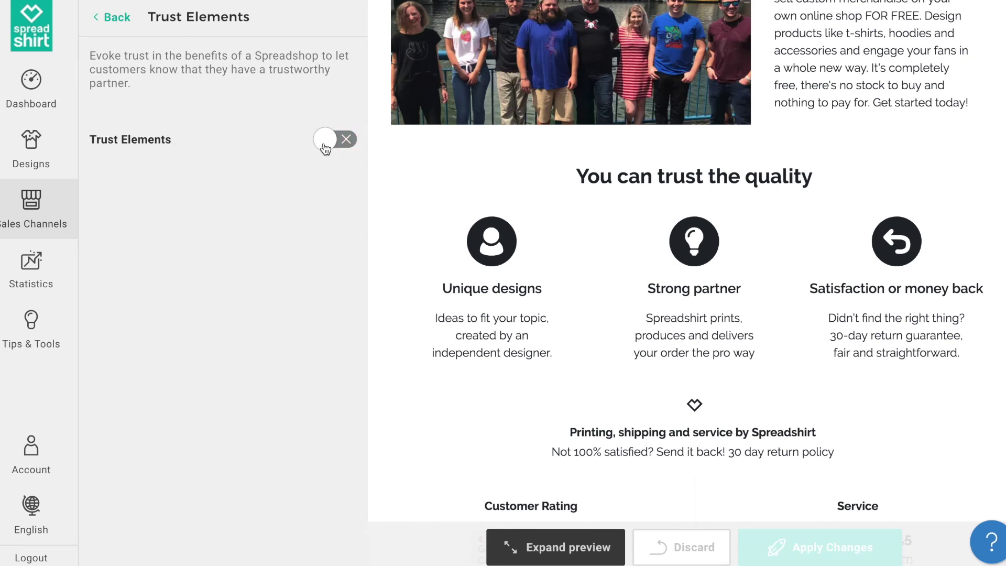
{"action": "left_click", "coordinate": [324, 147]}
{"action": "left_click", "coordinate": [794, 548]}
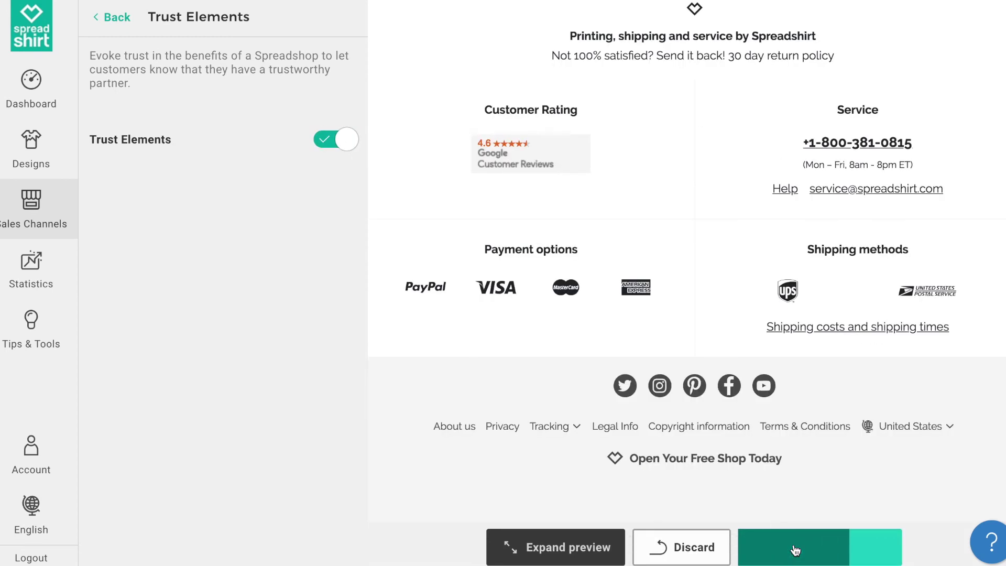
{"action": "left_click", "coordinate": [116, 24]}
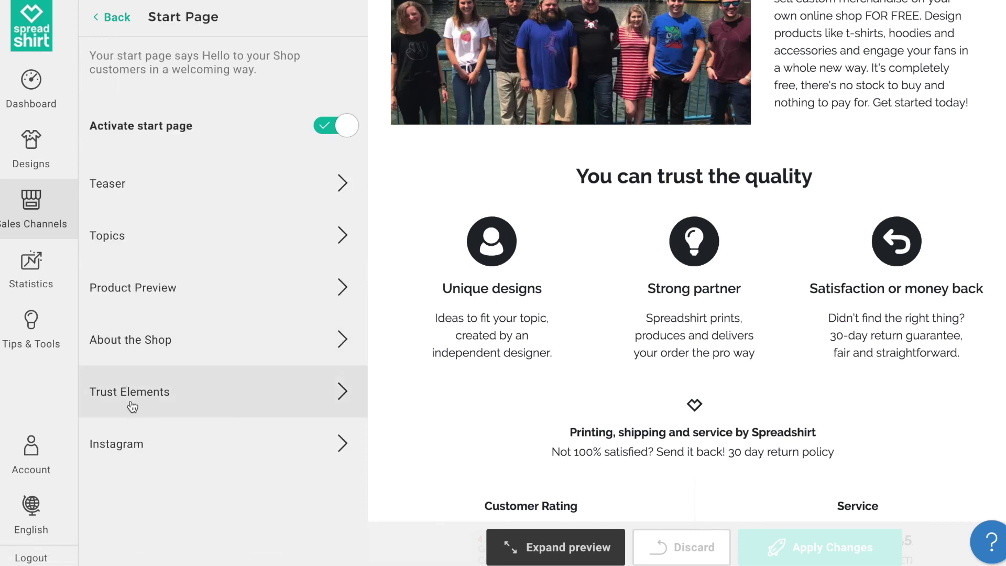
{"action": "left_click", "coordinate": [146, 457]}
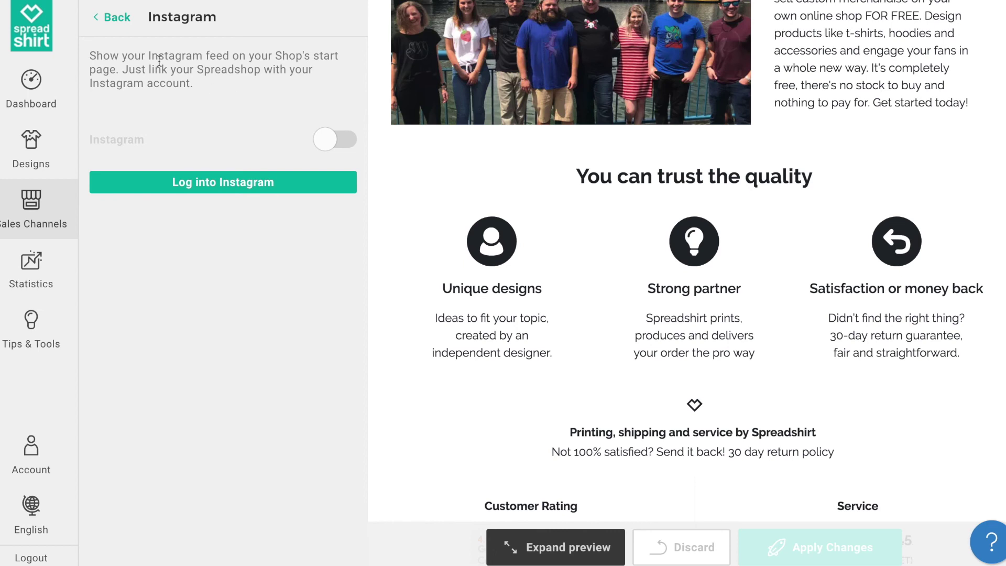
{"action": "left_click_drag", "start_coordinate": [90, 55], "coordinate": [193, 81]}
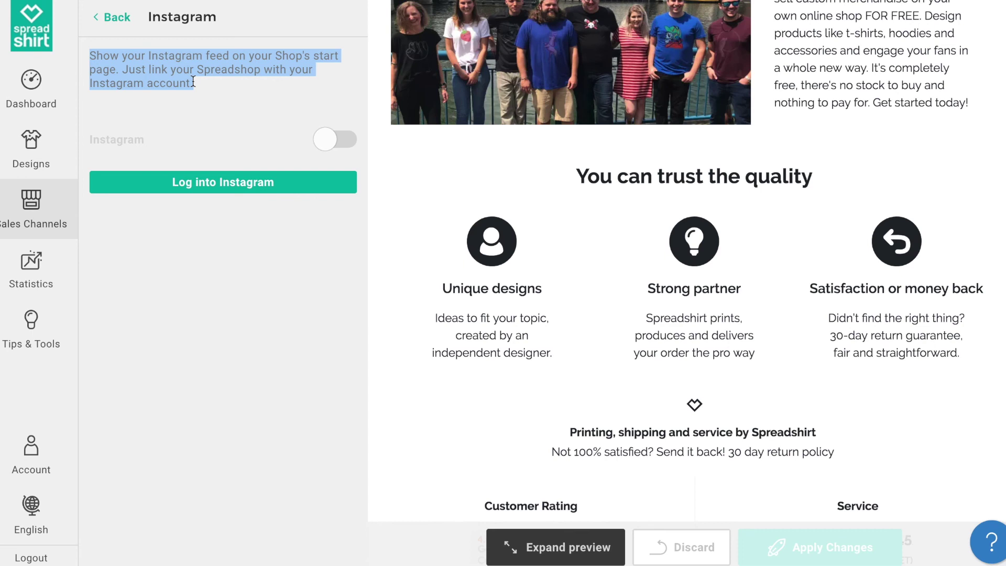
{"action": "left_click", "coordinate": [202, 87]}
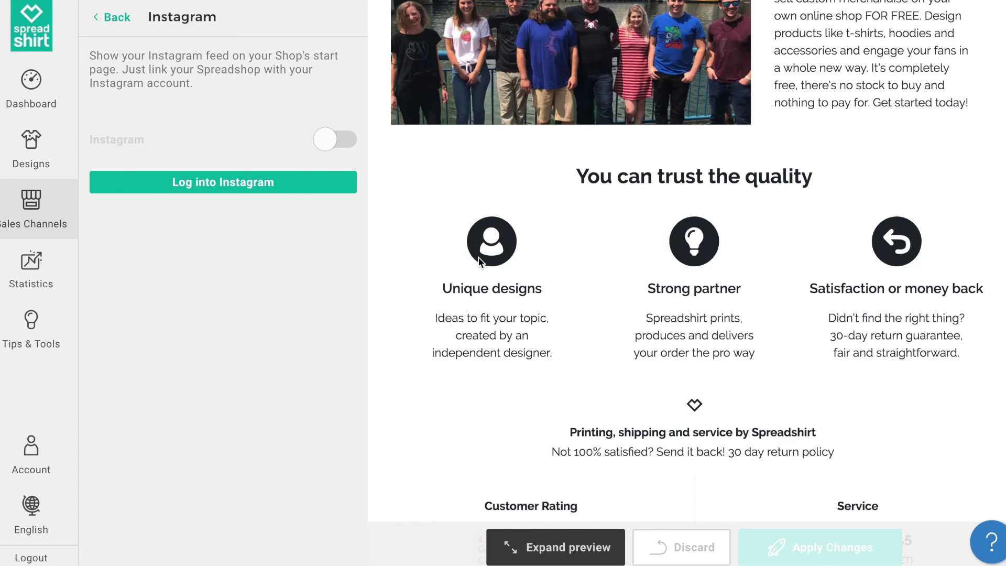
{"action": "left_click", "coordinate": [125, 23]}
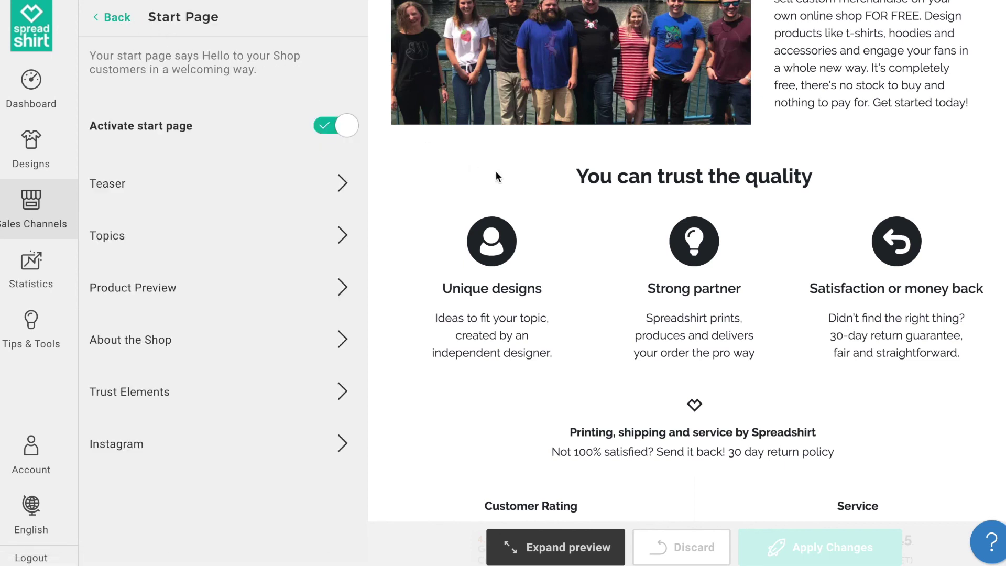
- Expand the shop preview to full width and scroll through the start page
{"action": "scroll", "coordinate": [496, 171], "scroll_direction": "up", "scroll_amount": 10}
{"action": "scroll", "coordinate": [496, 174], "scroll_direction": "up", "scroll_amount": 8}
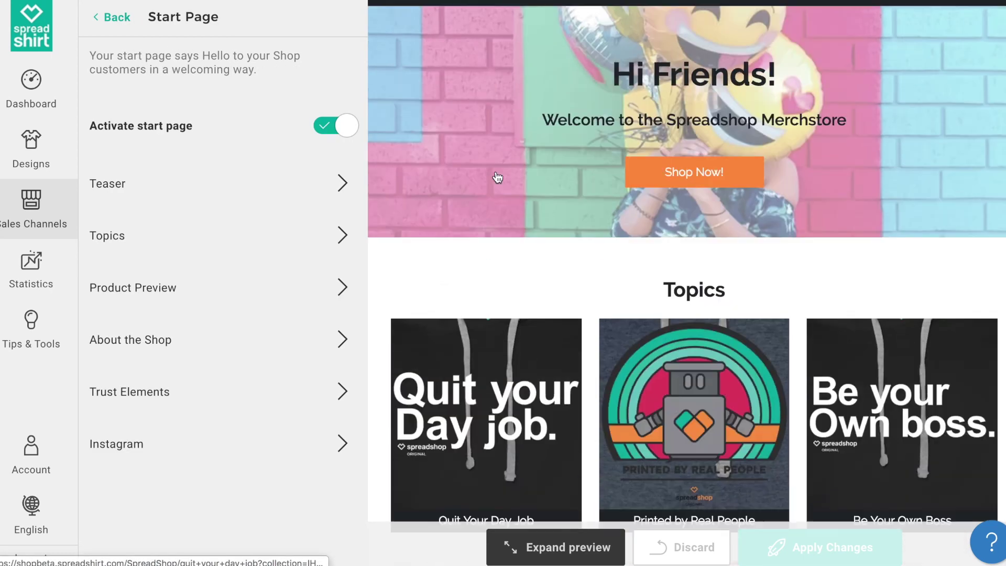
{"action": "scroll", "coordinate": [496, 175], "scroll_direction": "down", "scroll_amount": 8}
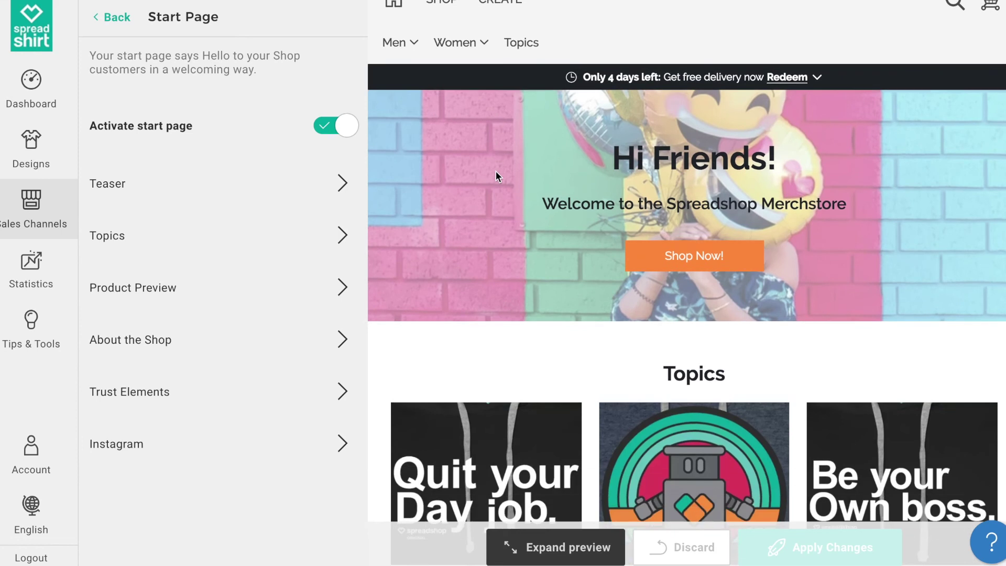
{"action": "scroll", "coordinate": [496, 175], "scroll_direction": "down", "scroll_amount": 3}
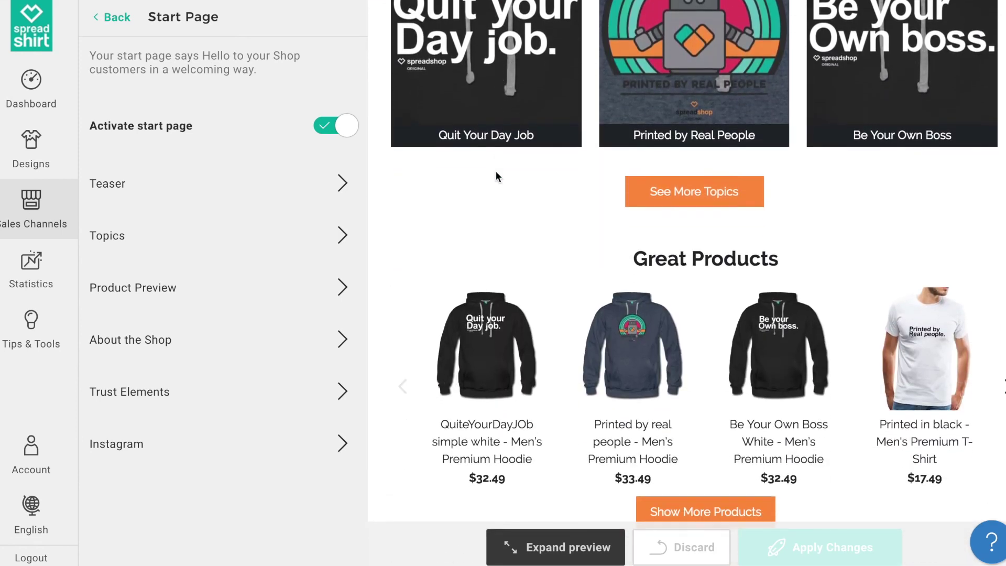
{"action": "left_click", "coordinate": [557, 542]}
{"action": "scroll", "coordinate": [545, 346], "scroll_direction": "up", "scroll_amount": 8}
{"action": "scroll", "coordinate": [545, 345], "scroll_direction": "up", "scroll_amount": 3}
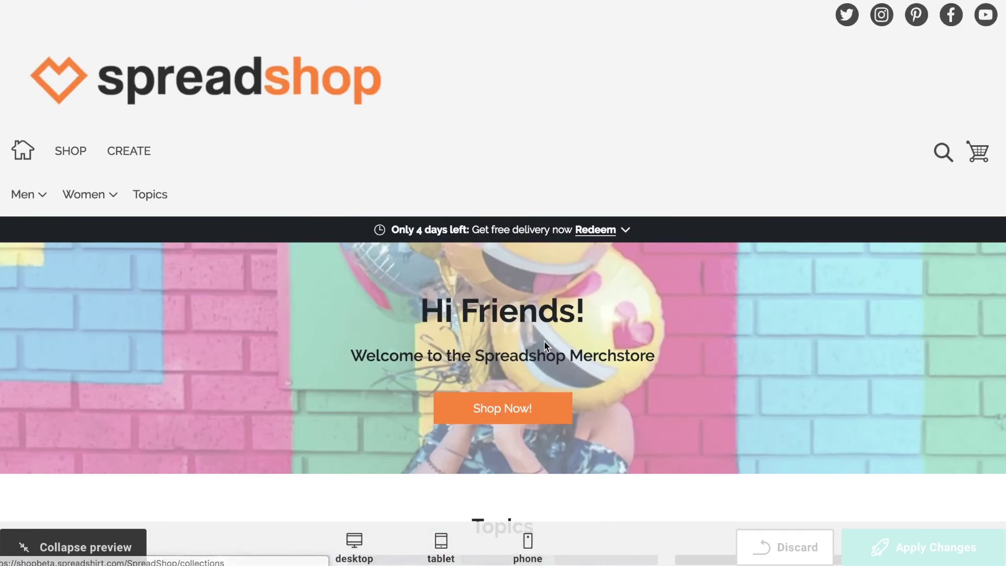
{"action": "scroll", "coordinate": [586, 356], "scroll_direction": "down", "scroll_amount": 2}
{"action": "scroll", "coordinate": [586, 354], "scroll_direction": "down", "scroll_amount": 3}
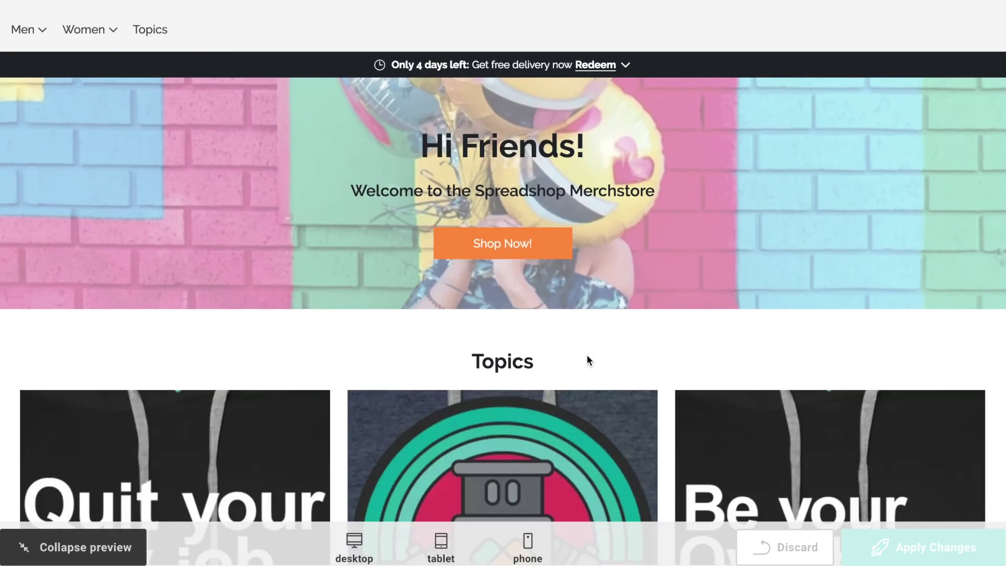
- Test the Shop Now! link to all designs, return home, and review back to the top banner
{"action": "left_click", "coordinate": [544, 221]}
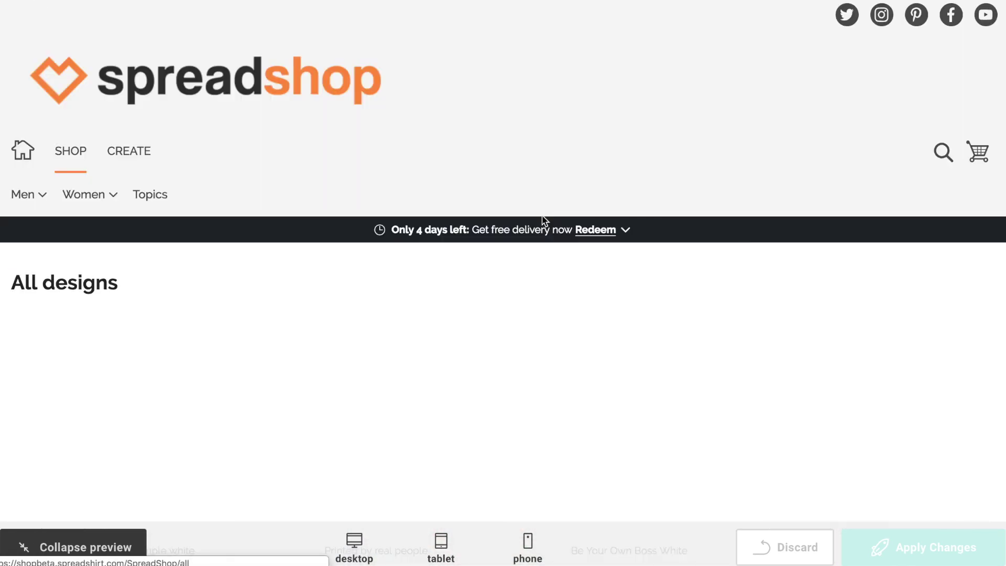
{"action": "left_click", "coordinate": [29, 152]}
{"action": "scroll", "coordinate": [249, 265], "scroll_direction": "down", "scroll_amount": 12}
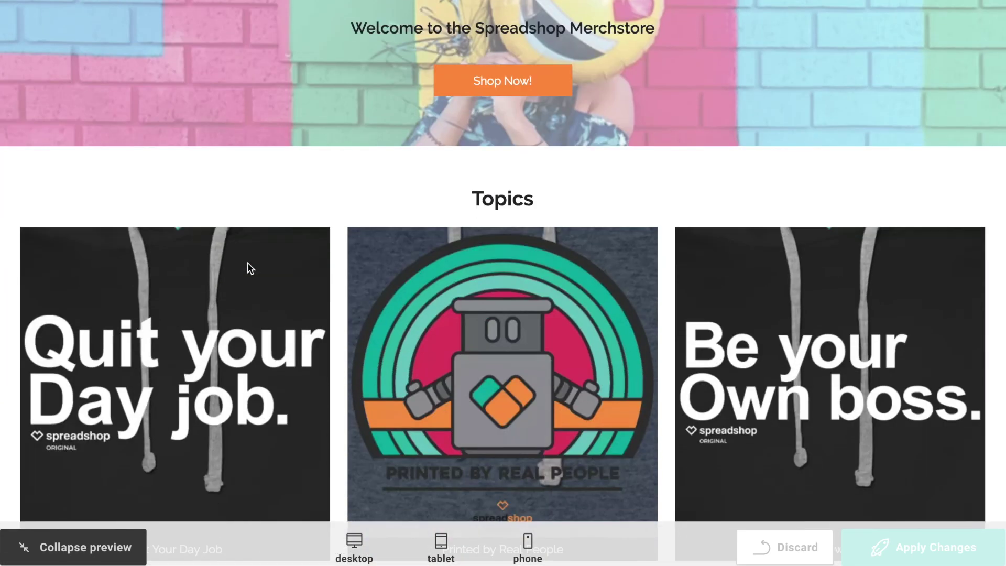
{"action": "scroll", "coordinate": [249, 269], "scroll_direction": "down", "scroll_amount": 9}
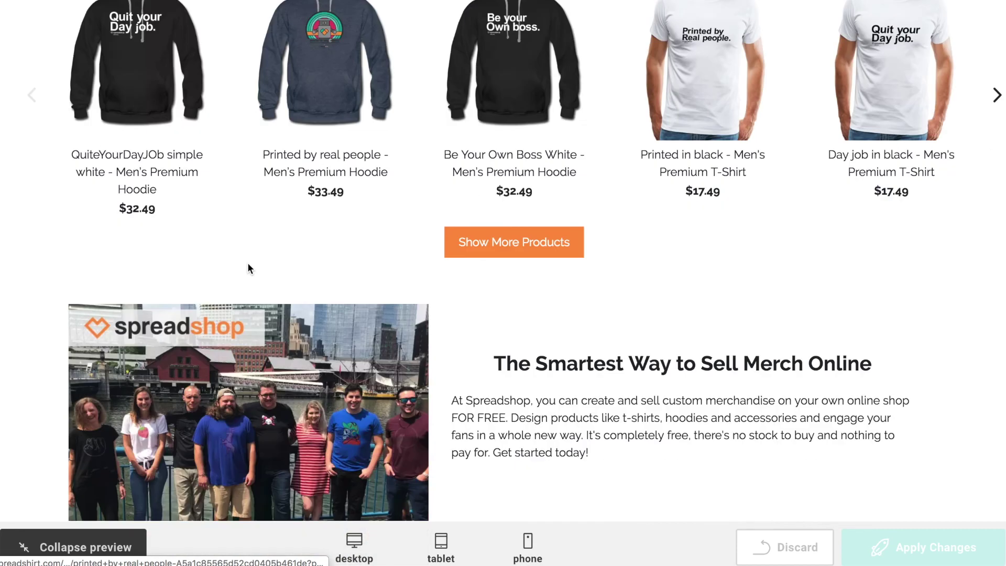
{"action": "scroll", "coordinate": [248, 267], "scroll_direction": "down", "scroll_amount": 11}
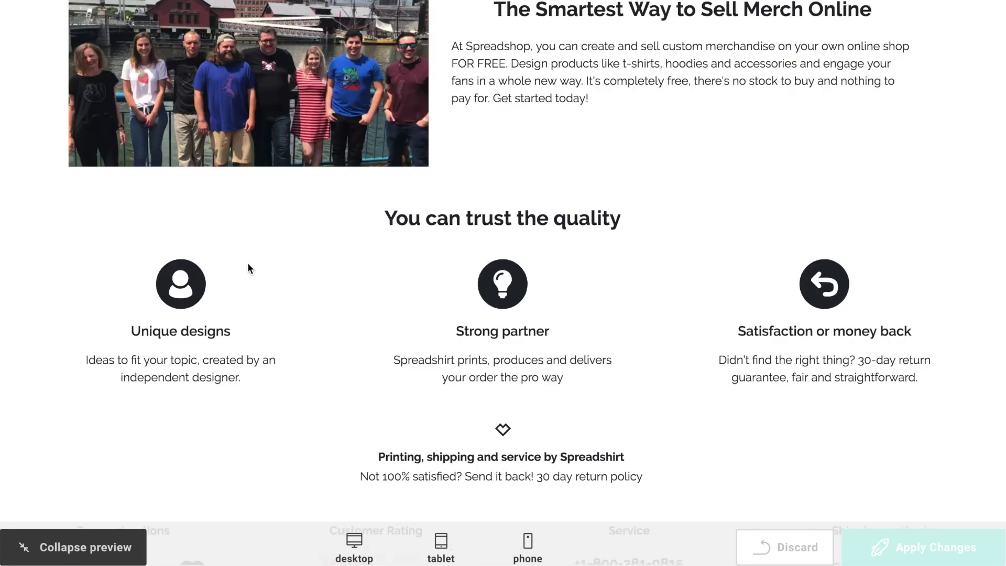
{"action": "scroll", "coordinate": [247, 265], "scroll_direction": "up", "scroll_amount": 15}
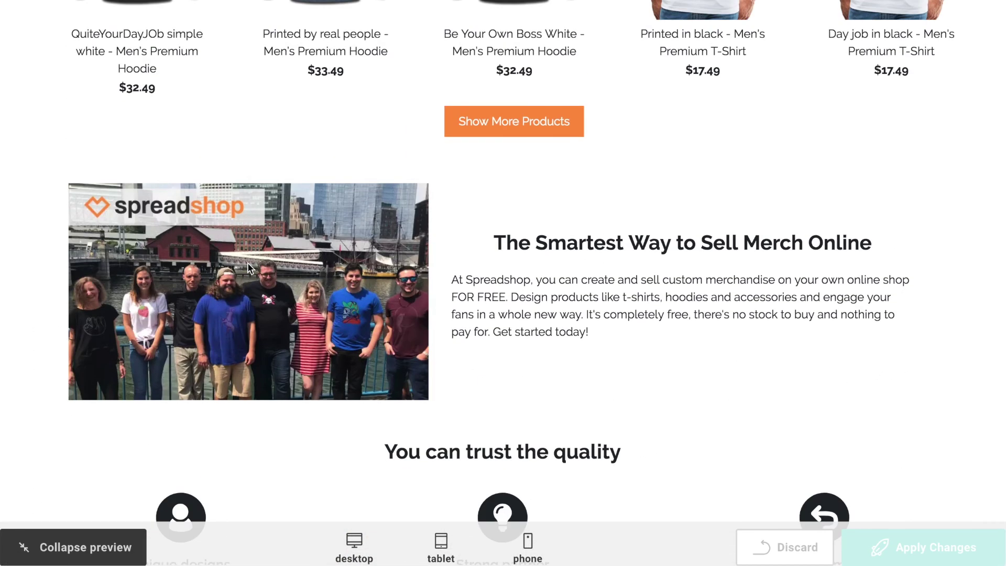
{"action": "scroll", "coordinate": [248, 266], "scroll_direction": "up", "scroll_amount": 10}
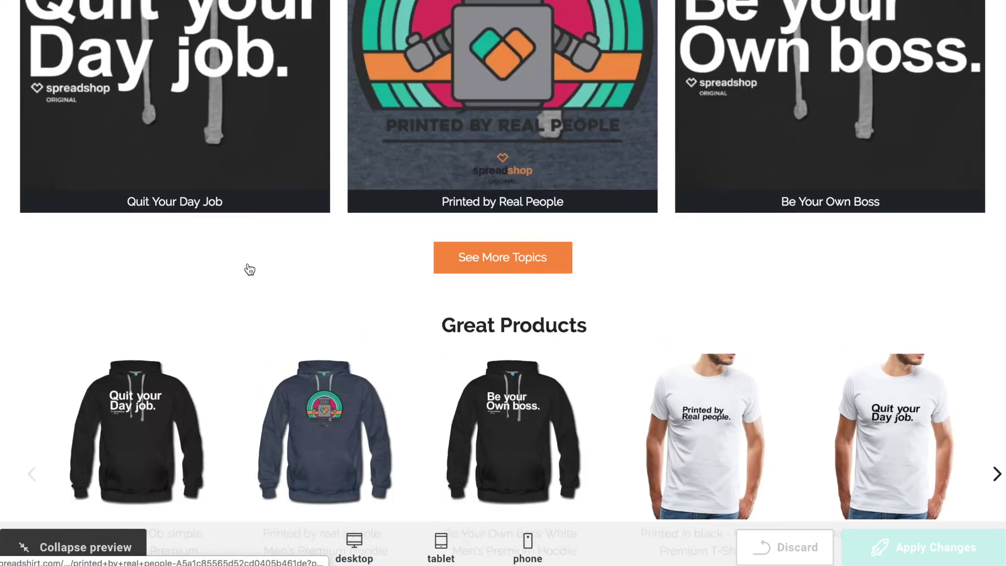
{"action": "scroll", "coordinate": [250, 269], "scroll_direction": "up", "scroll_amount": 6}
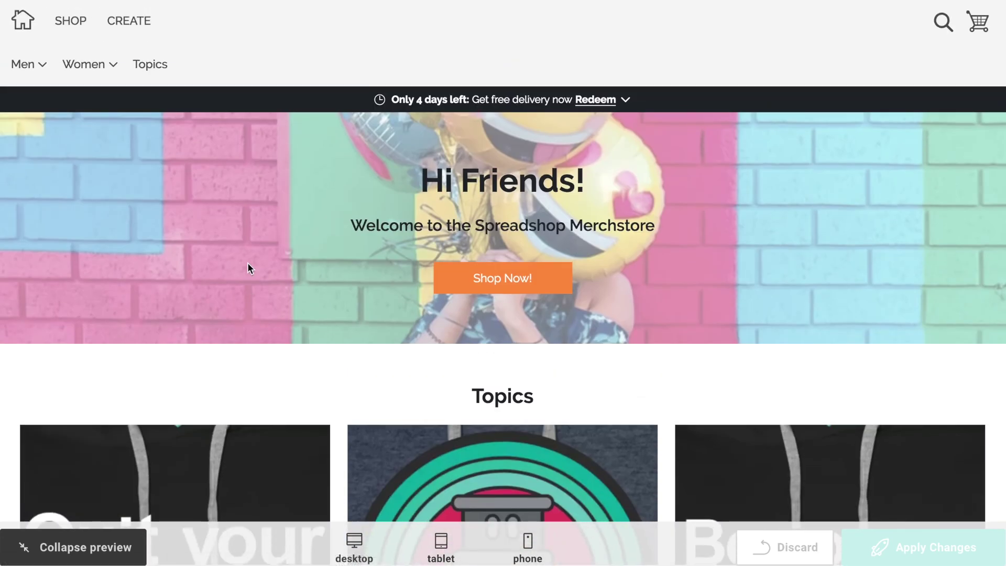
{"action": "scroll", "coordinate": [248, 268], "scroll_direction": "up", "scroll_amount": 3}
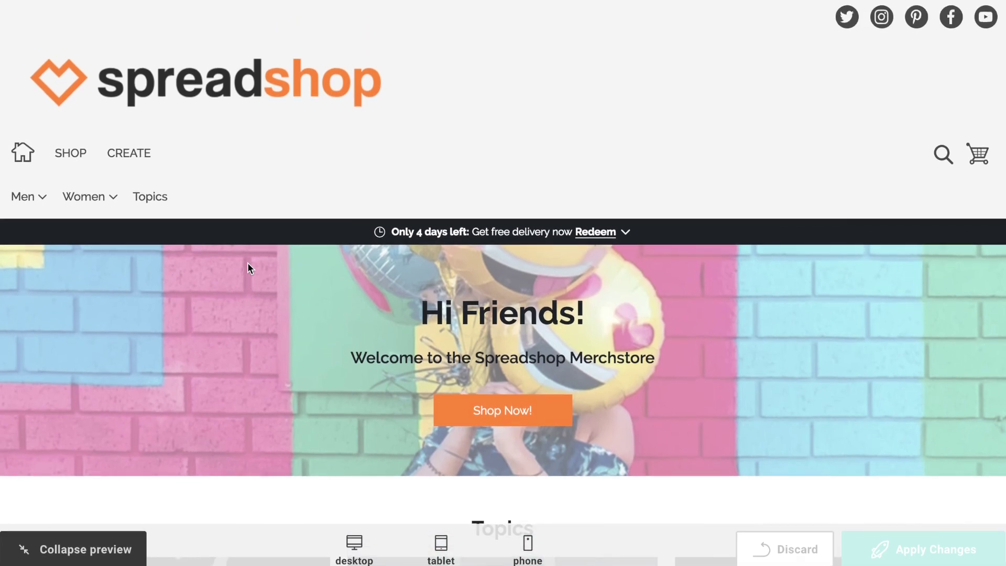